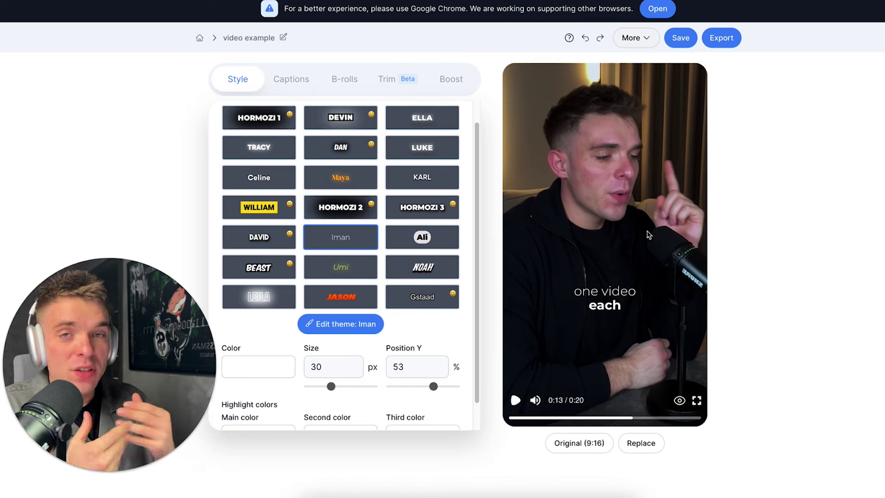
Switch the video example captions from the Iman theme to the Hormozi 3 theme
scroll(341, 230, "down", 1)
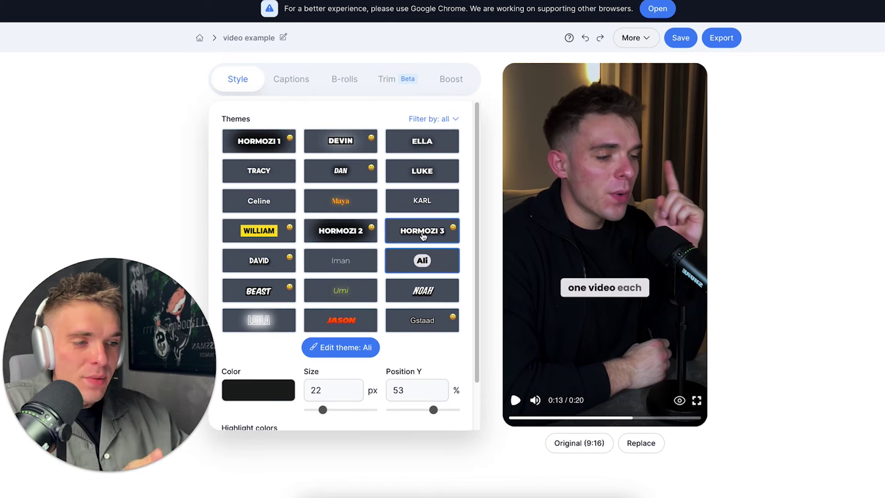
left_click(423, 232)
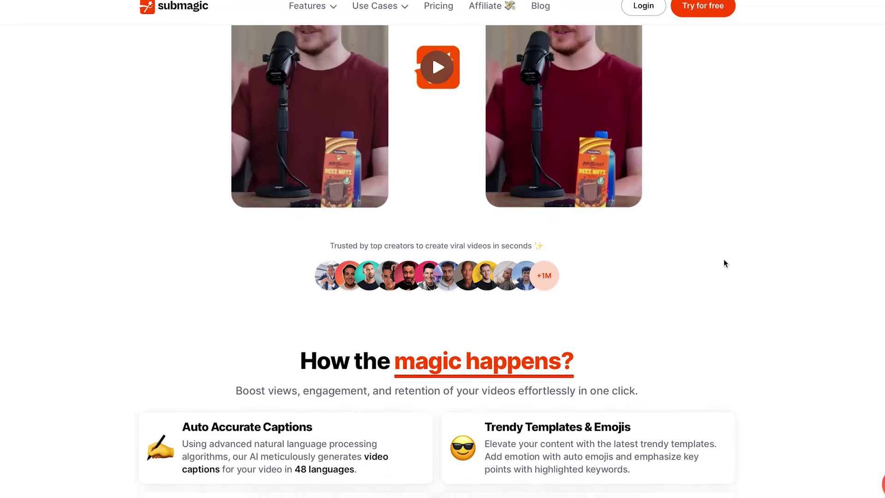
scroll(723, 259, "down", 7)
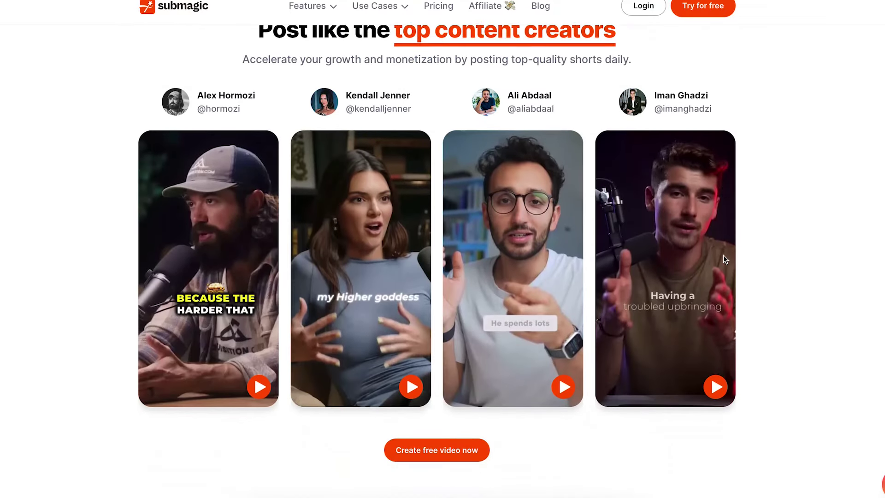
scroll(725, 259, "up", 12)
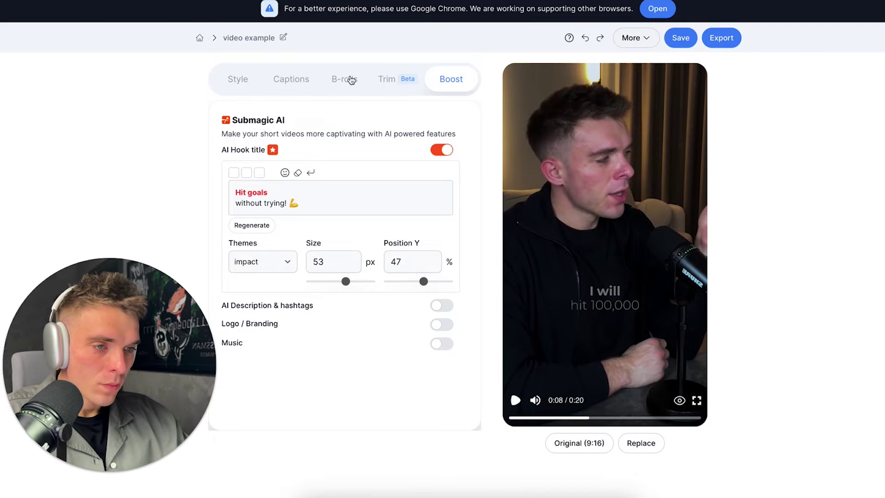
Show the video example's B-roll segment list with its timed transcript lines
left_click(348, 79)
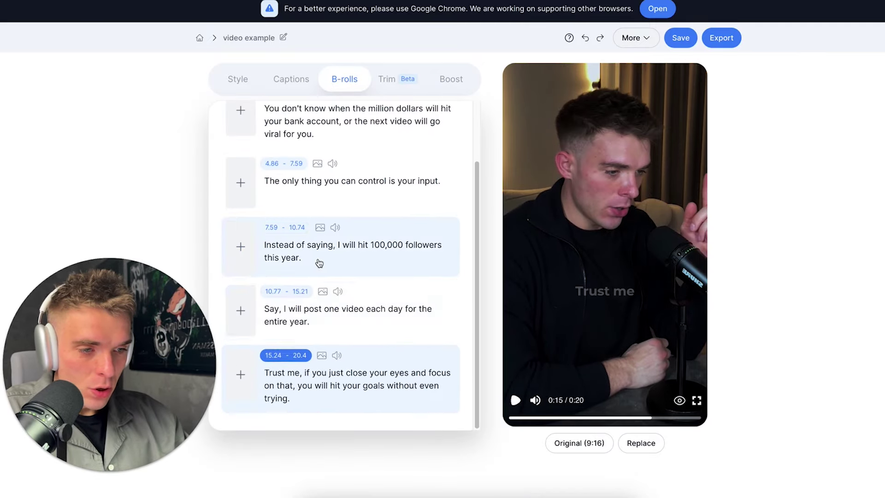
scroll(322, 277, "up", 2)
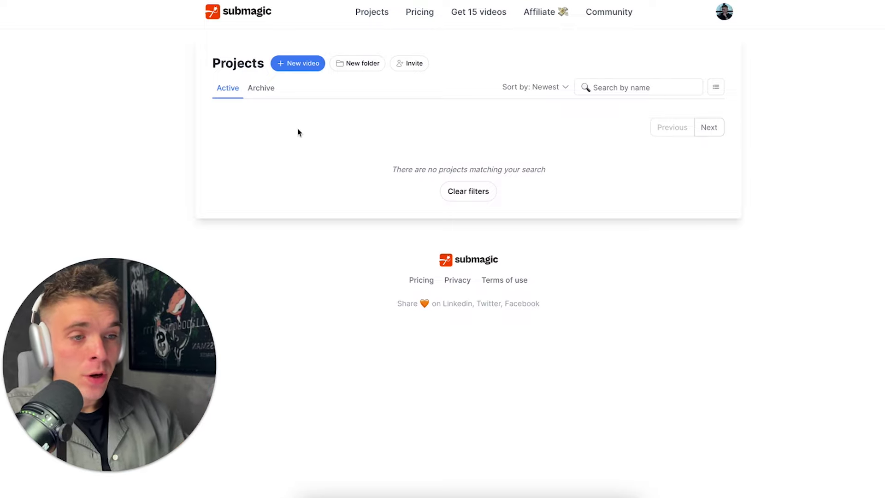
Upload video example.mp4 as a new English project for AI captioning
left_click(303, 67)
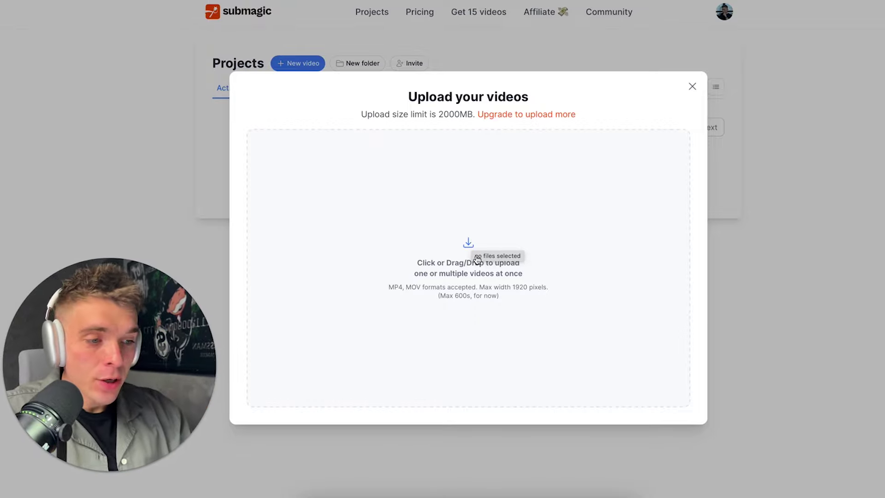
left_click(471, 278)
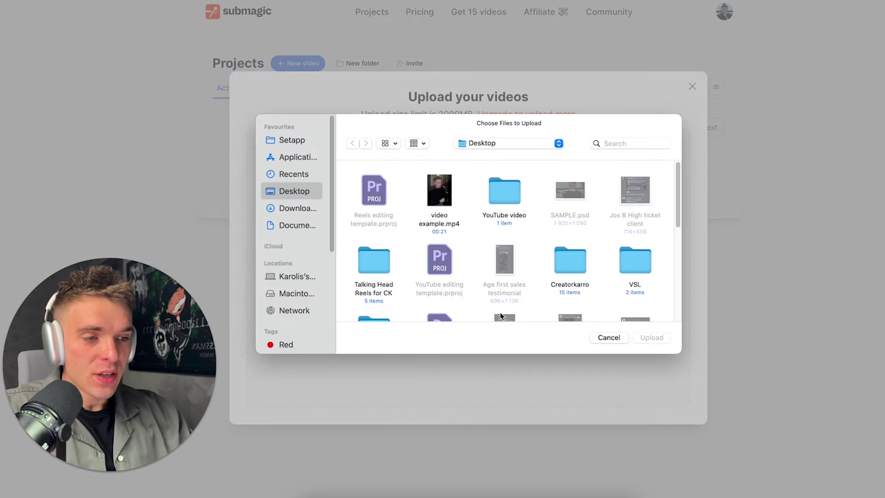
double_click(441, 221)
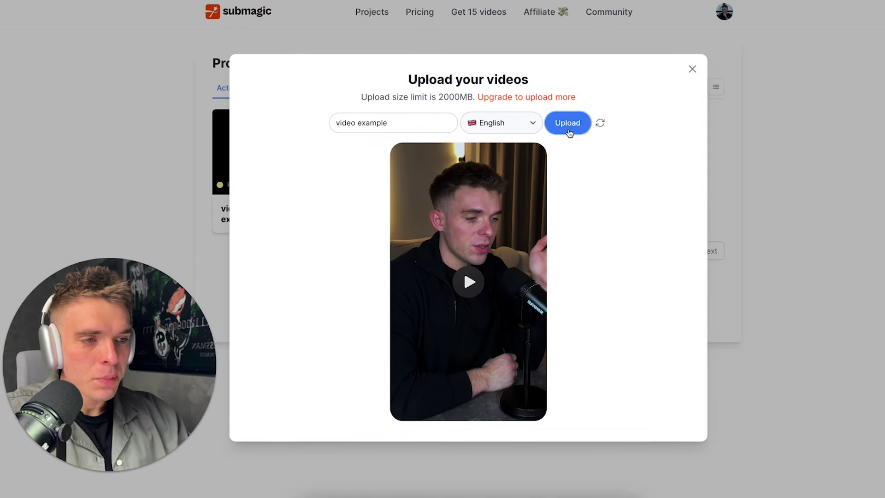
left_click(569, 130)
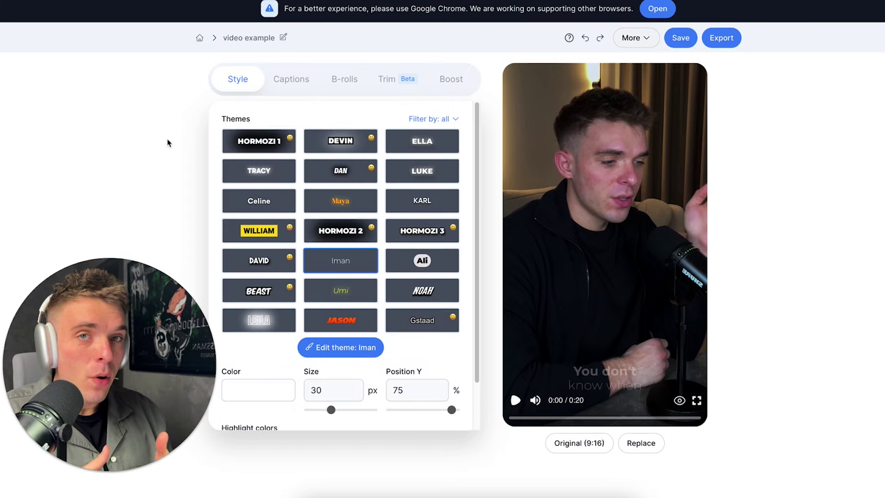
Move the Iman captions up by lowering Position Y from 75% to 53%
scroll(395, 362, "down", 3)
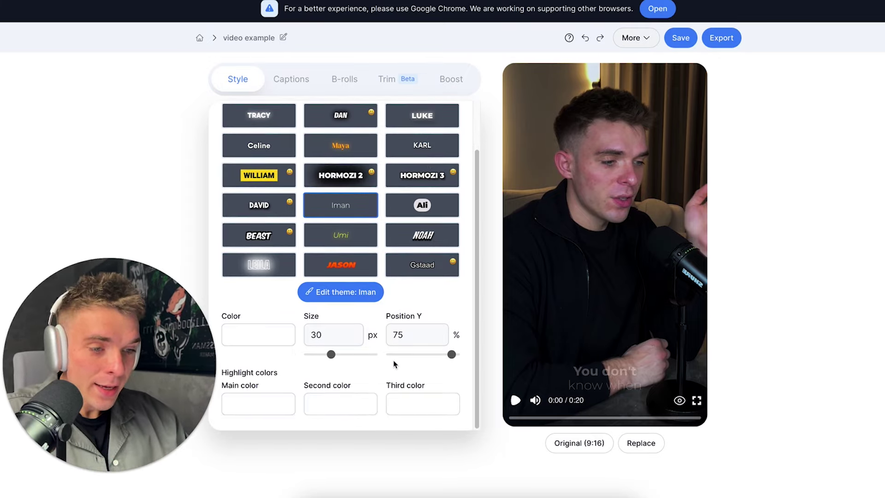
scroll(395, 362, "up", 1)
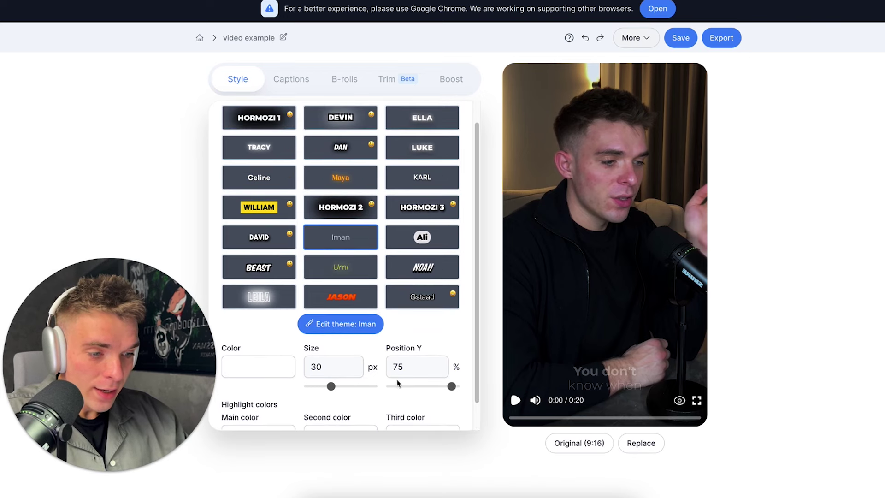
mouse_move(450, 391)
left_mouse_down()
mouse_move(411, 391)
mouse_move(452, 394)
mouse_move(434, 397)
left_mouse_up()
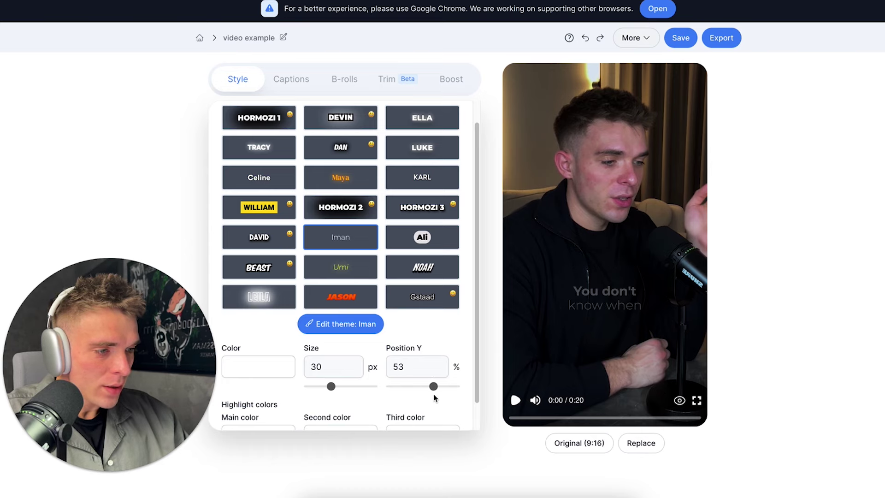
Preview the captions, try Ali, then apply the uppercase Hormozi 3 theme and show the caption list
left_click(515, 401)
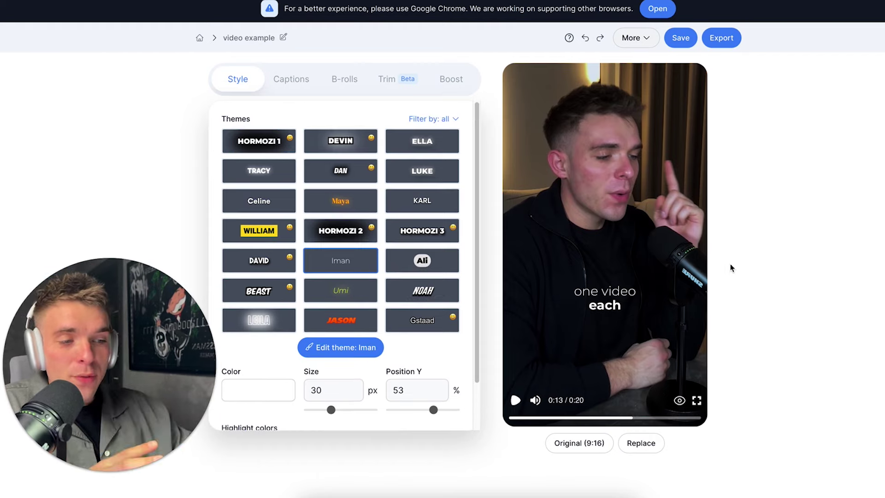
left_click(423, 262)
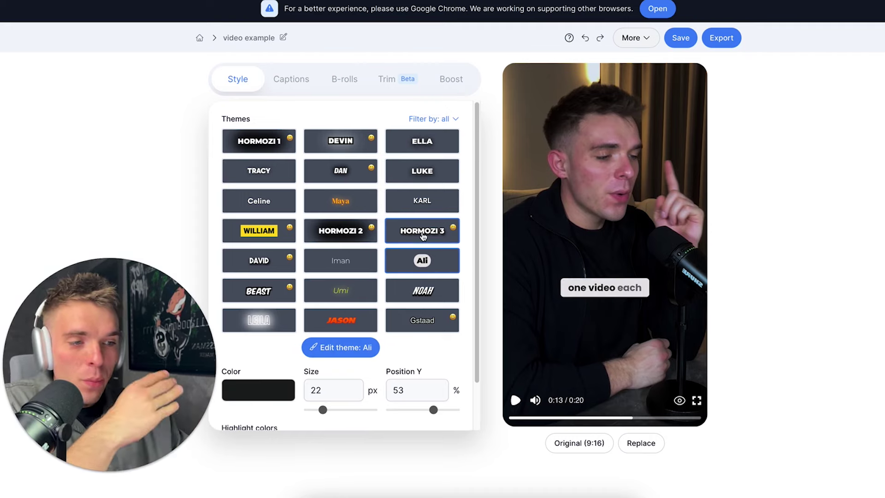
left_click(423, 233)
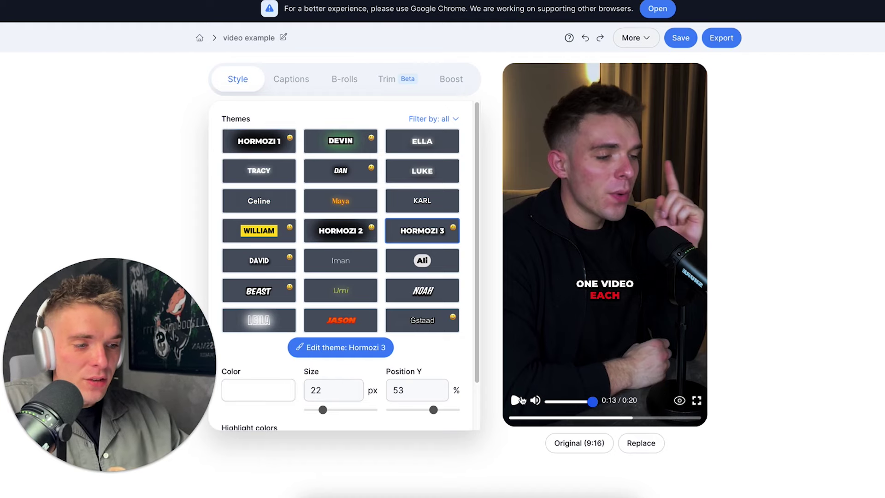
left_click(292, 79)
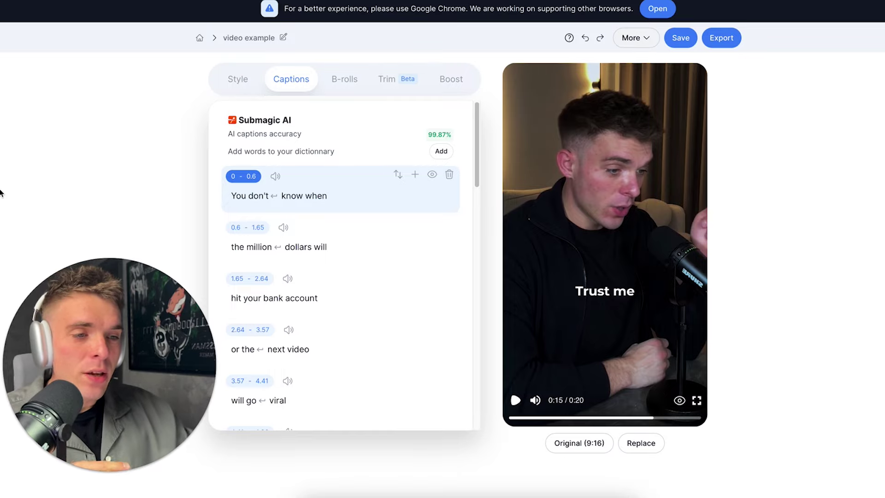
scroll(339, 256, "down", 8)
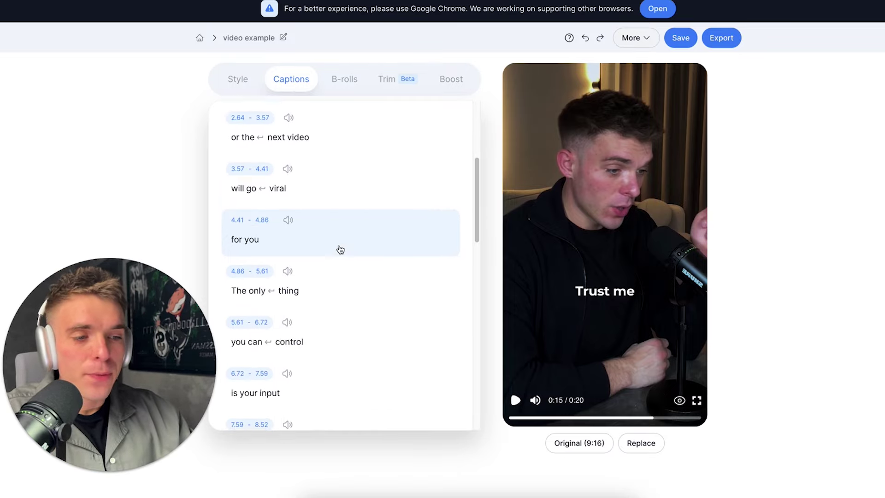
scroll(334, 236, "down", 5)
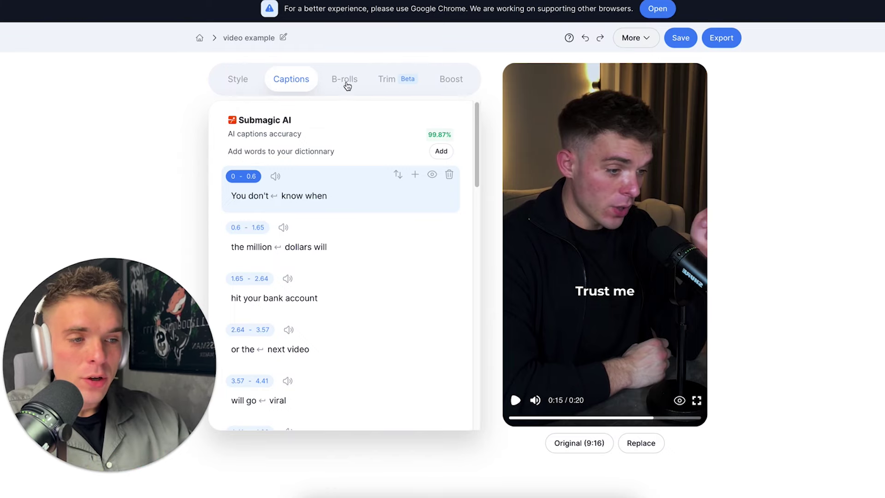
Add Magic B-rolls, preview them, and check the B-roll percentage setting
left_click(343, 84)
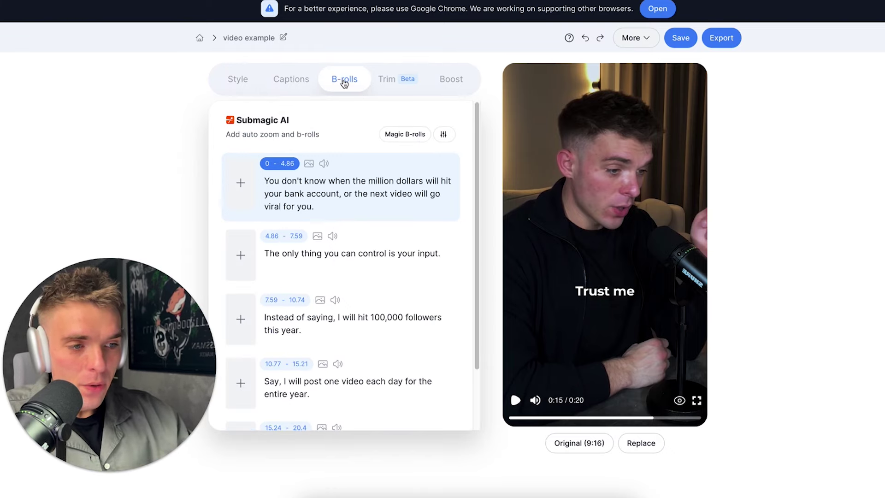
left_click(417, 134)
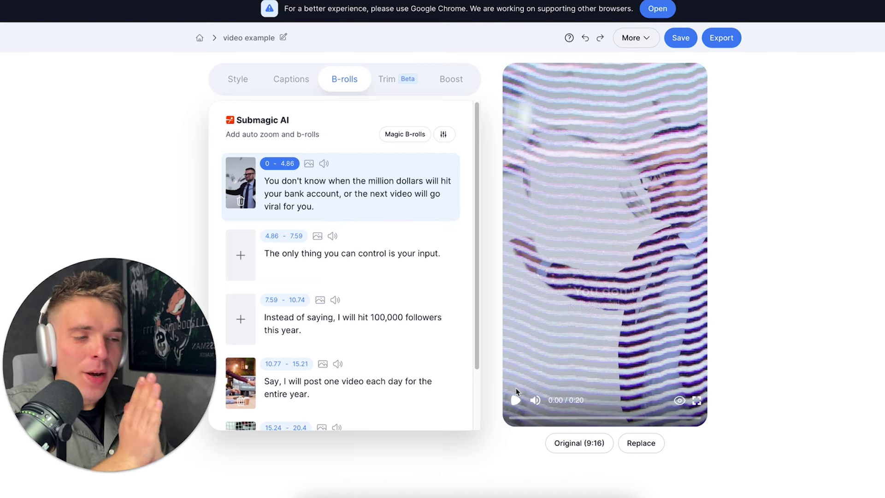
left_click(515, 401)
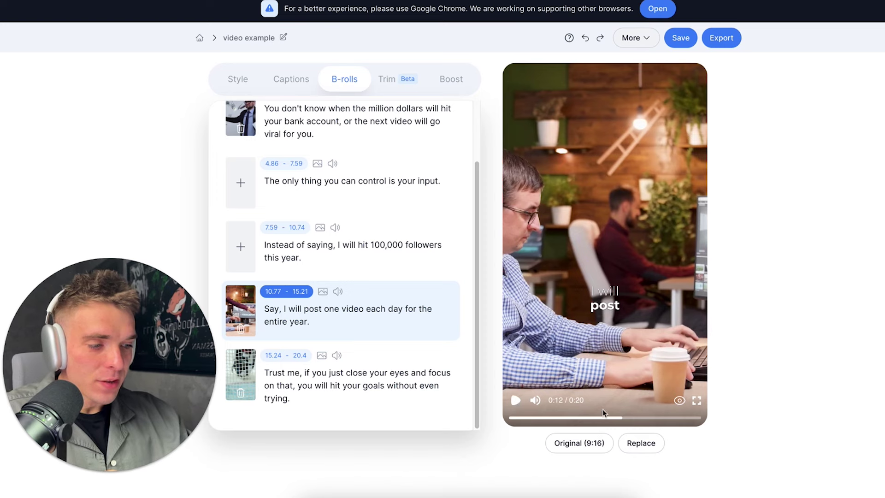
left_click(515, 402)
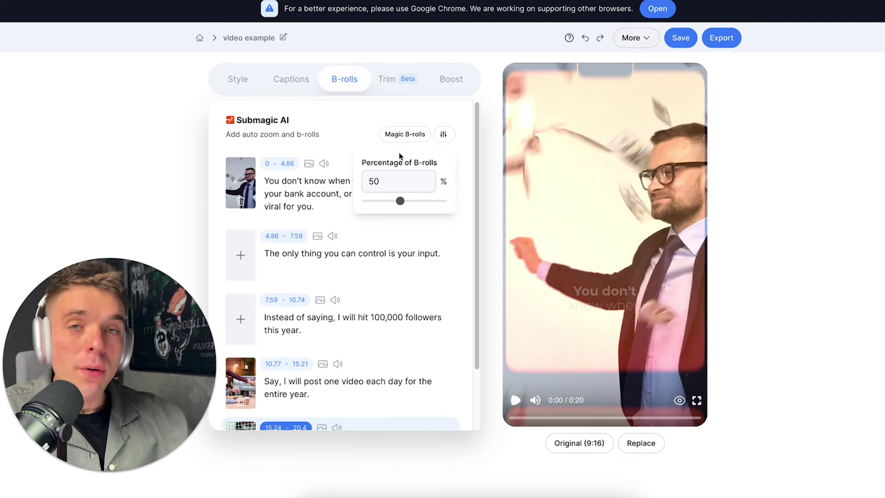
left_click(397, 184)
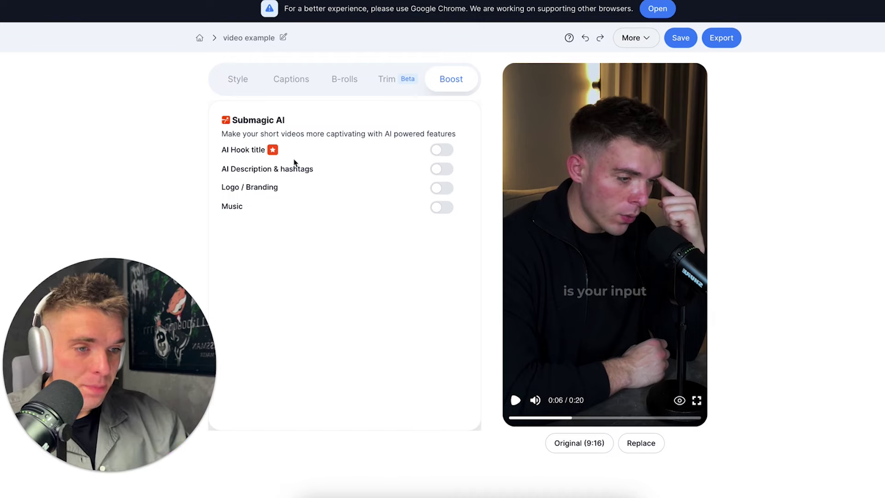
Turn on the AI hook title, set its position to 67%, shrink it, and select part of its text
left_click(443, 150)
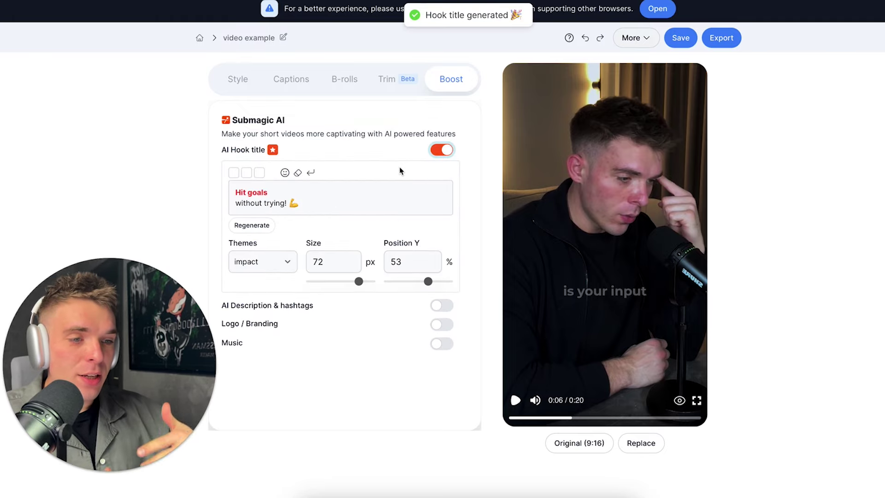
left_click_drag(428, 282, 421, 281)
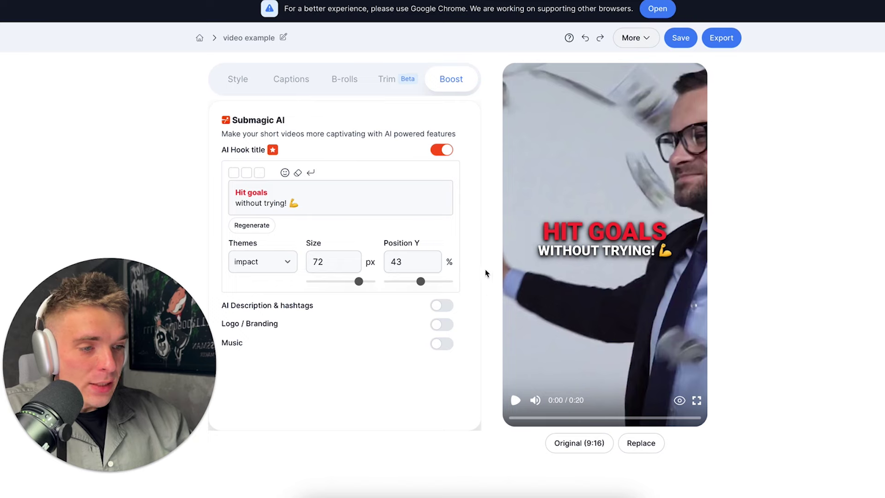
left_click_drag(422, 282, 445, 281)
left_click(438, 285)
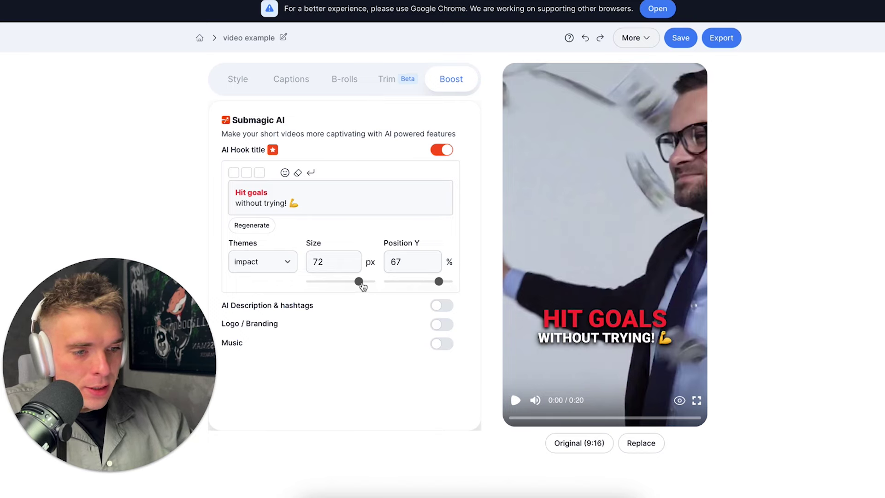
left_click_drag(359, 282, 338, 282)
left_click(333, 194)
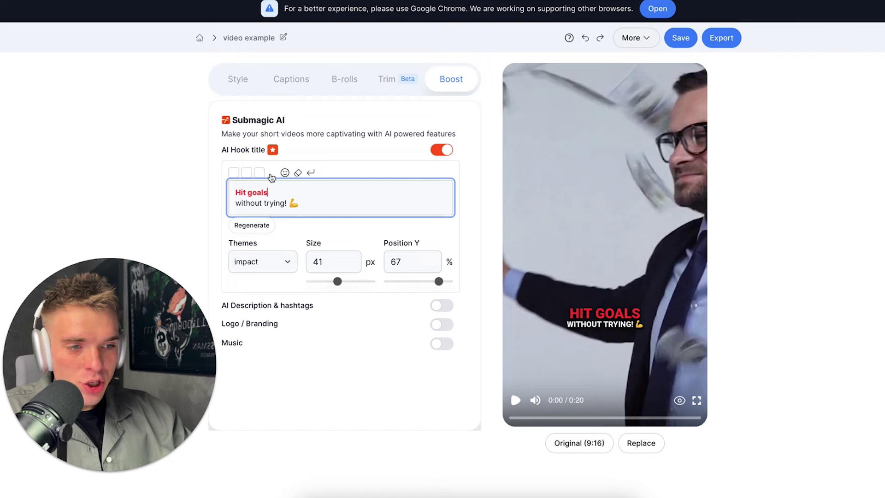
left_click_drag(310, 203, 227, 206)
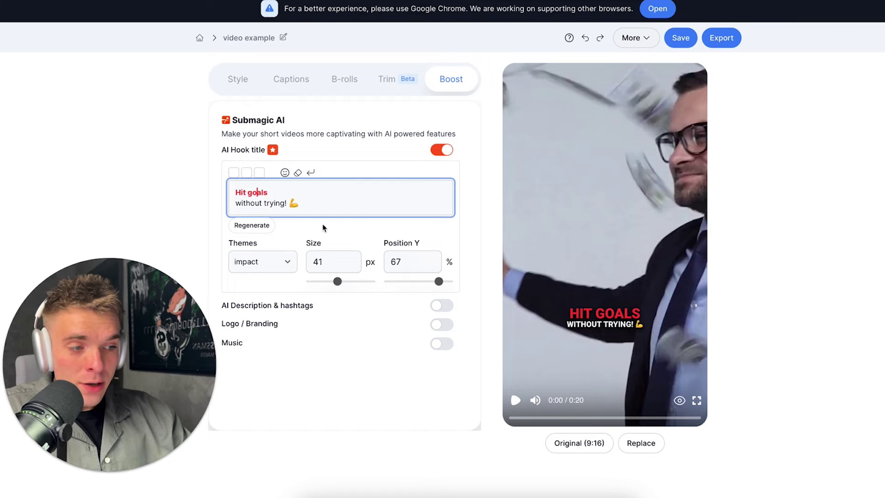
Try the classic, soft and glowy hook themes, return to impact, then turn the hook off
left_click(287, 262)
left_click(277, 271)
left_click(260, 220)
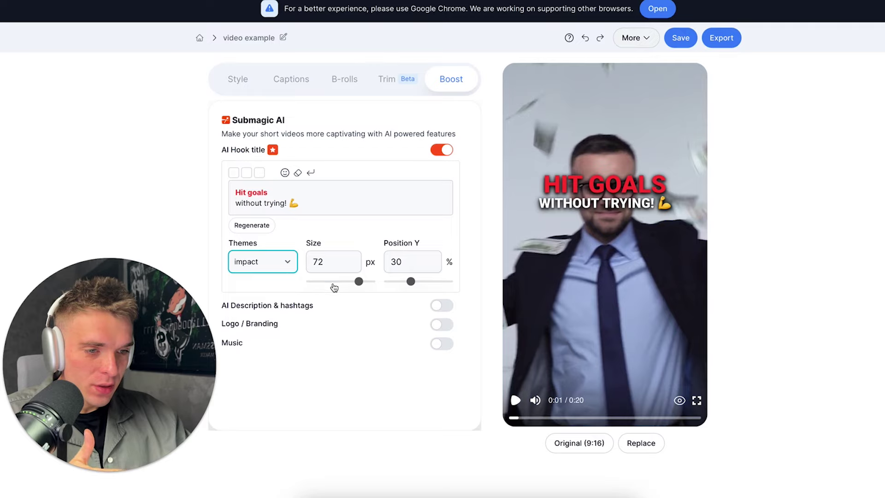
left_click(291, 267)
left_click(292, 277)
left_click(273, 264)
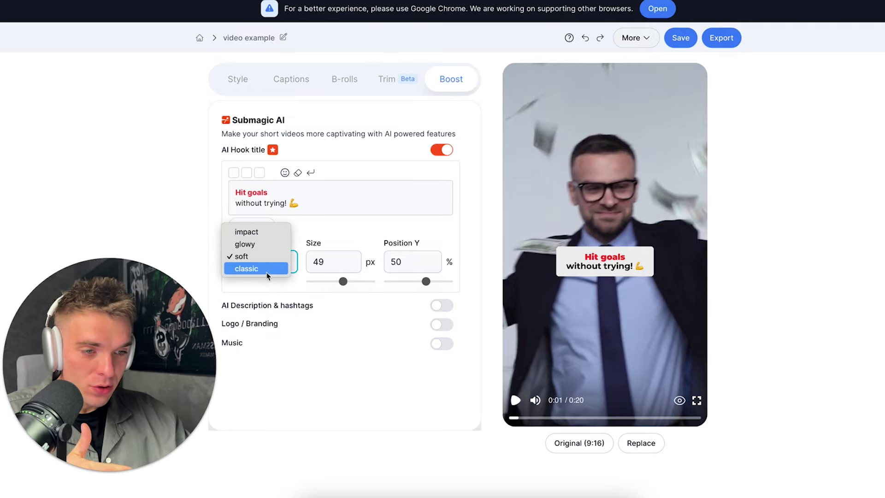
left_click(266, 244)
left_click(520, 395)
left_click(250, 226)
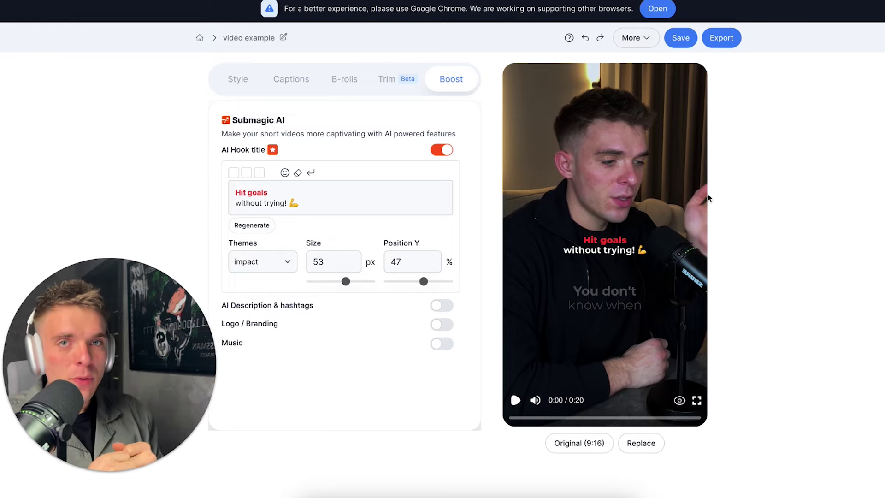
key("ctrl+z")
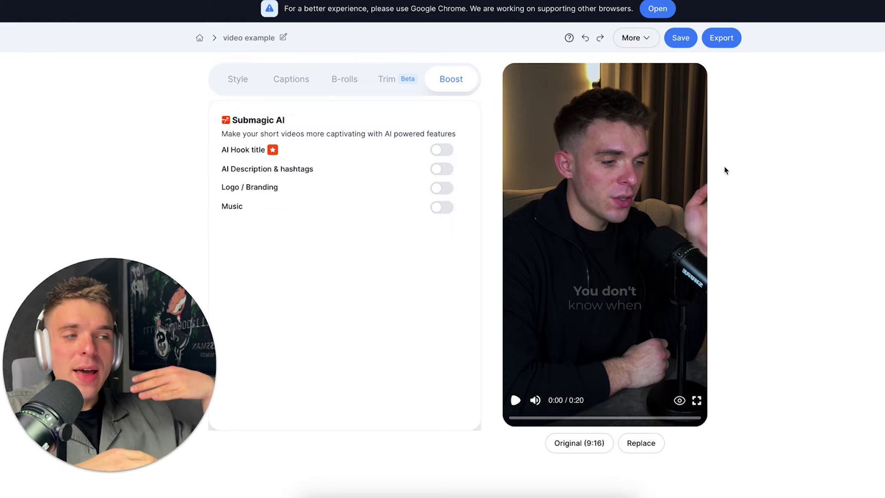
Export the video at Standard (1080p) quality and 30 FPS
left_click(724, 42)
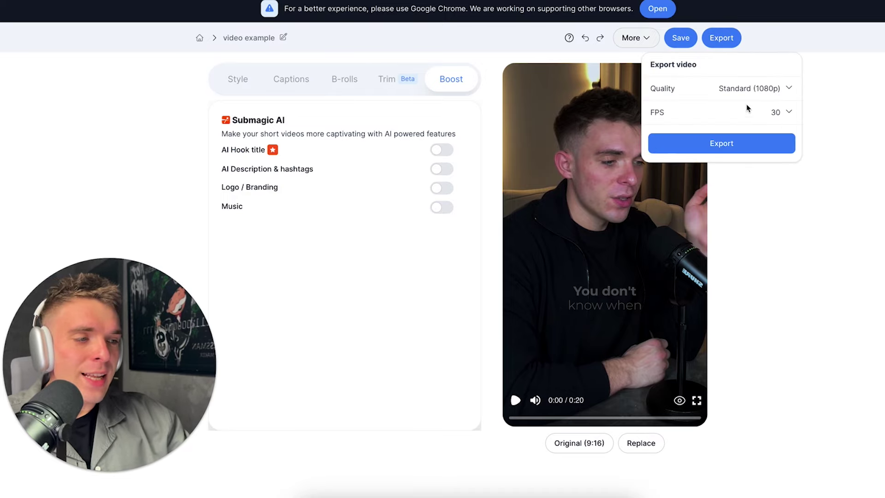
left_click(737, 147)
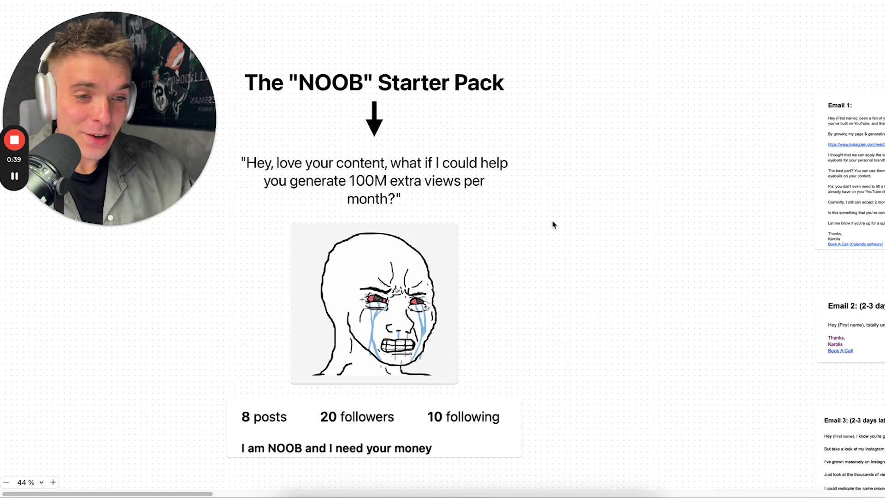
scroll(554, 225, "right", 2)
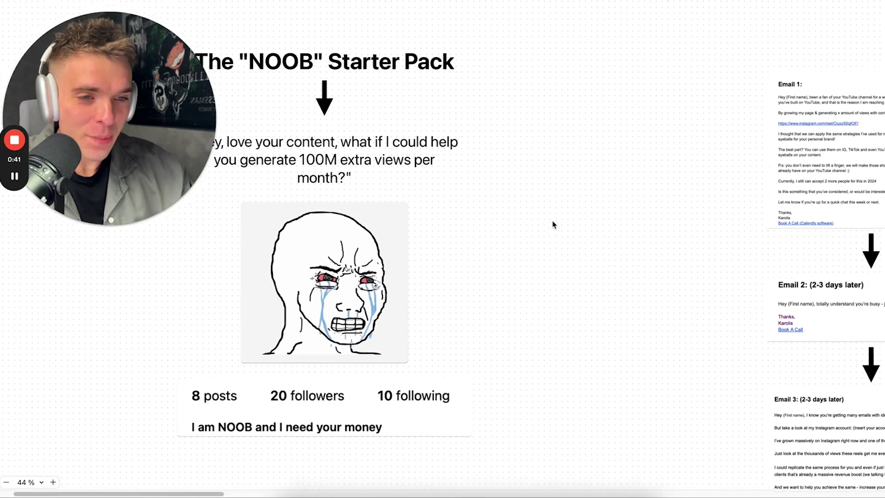
scroll(553, 225, "right", 10)
scroll(553, 224, "up", 3)
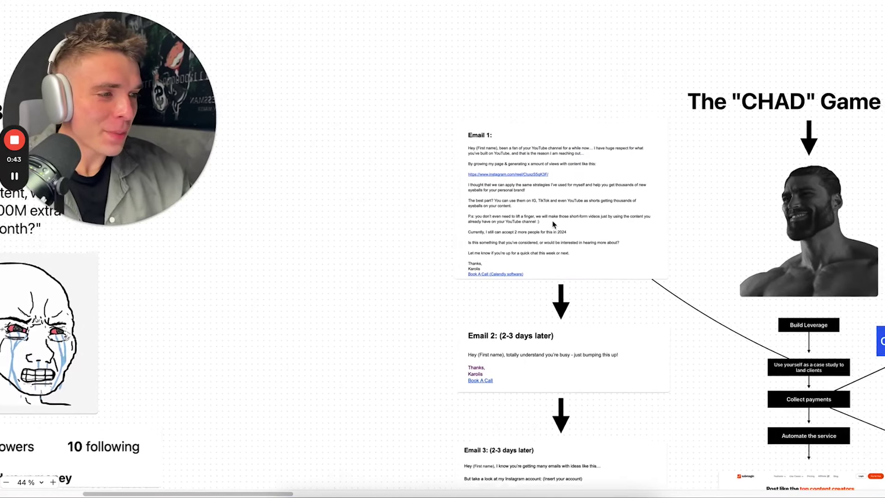
scroll(553, 225, "right", 2)
scroll(553, 225, "up", 2)
scroll(553, 225, "left", 10)
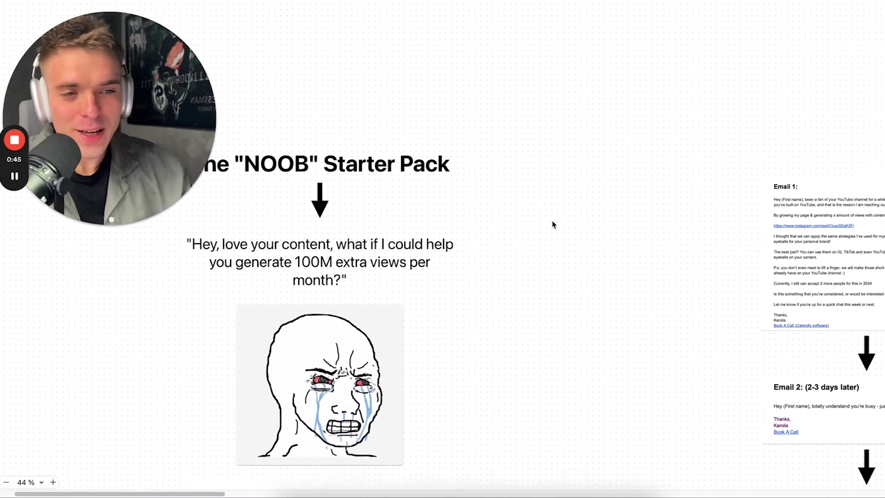
scroll(553, 224, "down", 3)
scroll(553, 225, "left", 2)
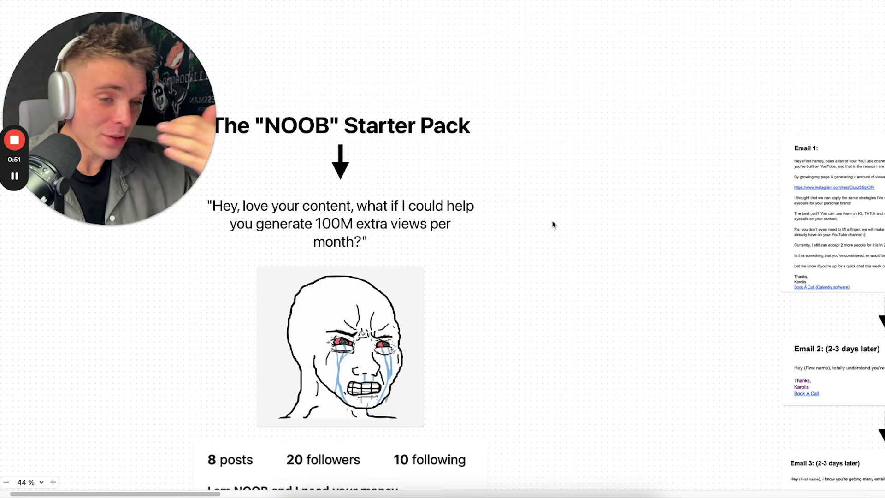
scroll(541, 212, "down", 5)
scroll(542, 212, "left", 5)
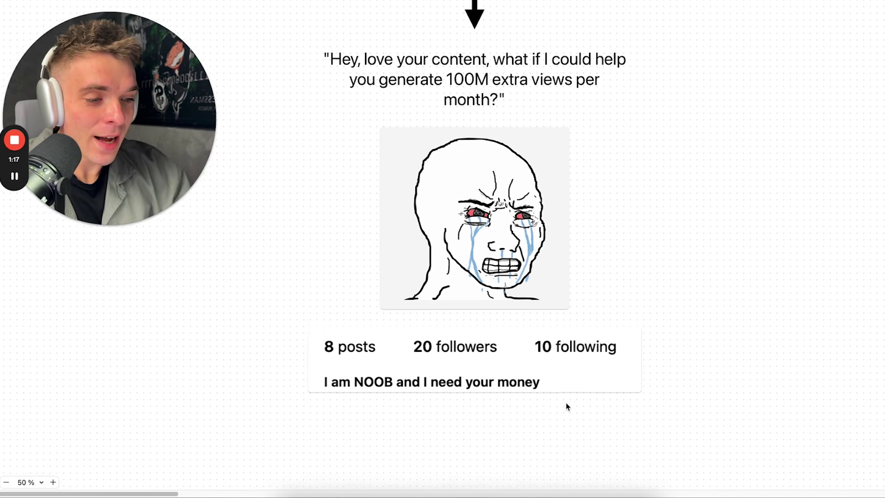
scroll(408, 369, "down", 3)
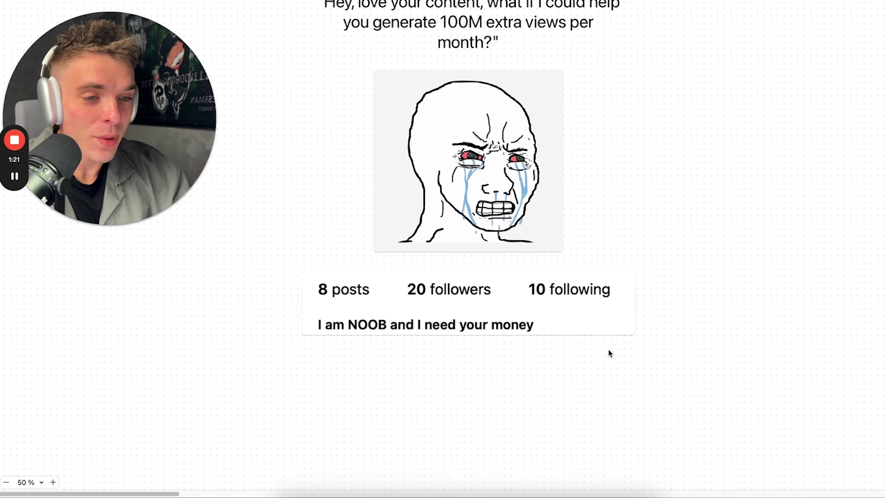
scroll(609, 353, "down", 2)
scroll(608, 353, "right", 2)
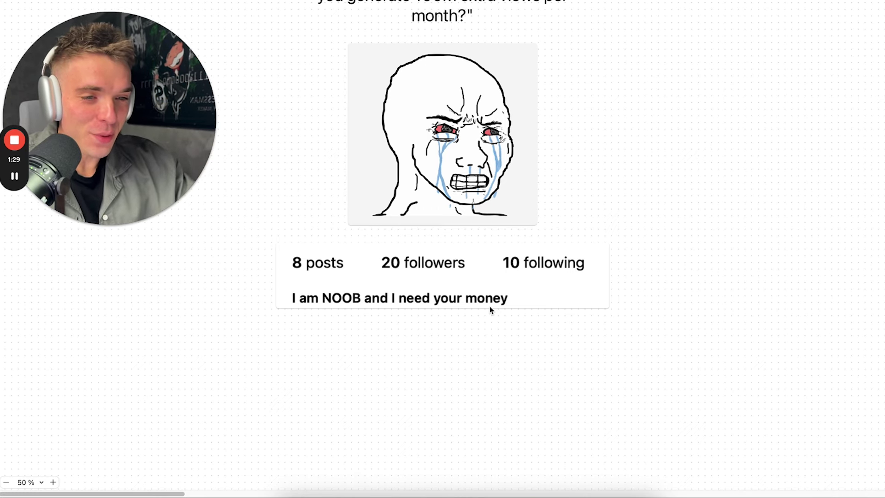
scroll(491, 311, "up", 5)
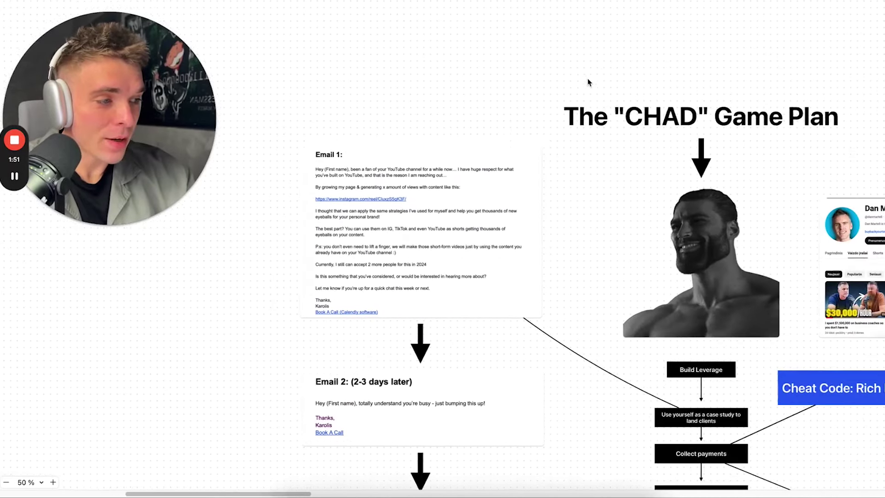
scroll(587, 82, "down", 7)
scroll(587, 82, "right", 4)
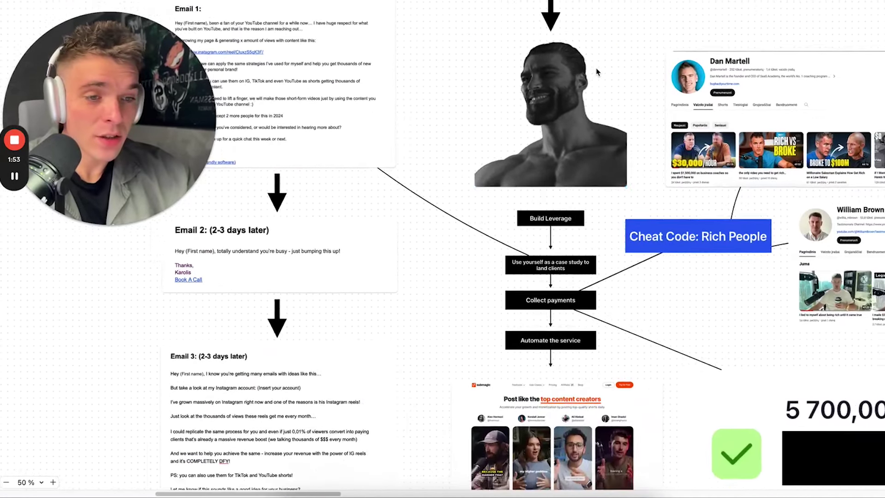
left_click(597, 71)
scroll(597, 72, "down", 5)
scroll(409, 76, "left", 5)
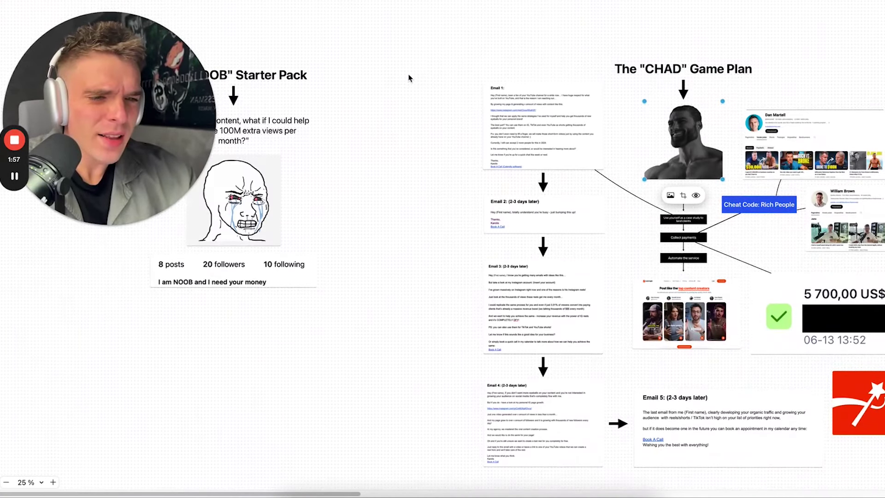
scroll(408, 78, "up", 5)
scroll(409, 78, "left", 6)
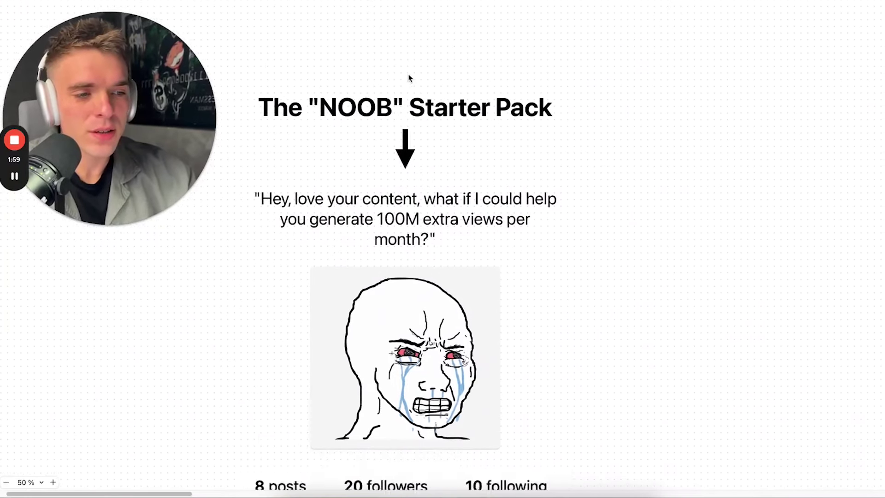
scroll(408, 78, "down", 2)
scroll(366, 128, "down", 3)
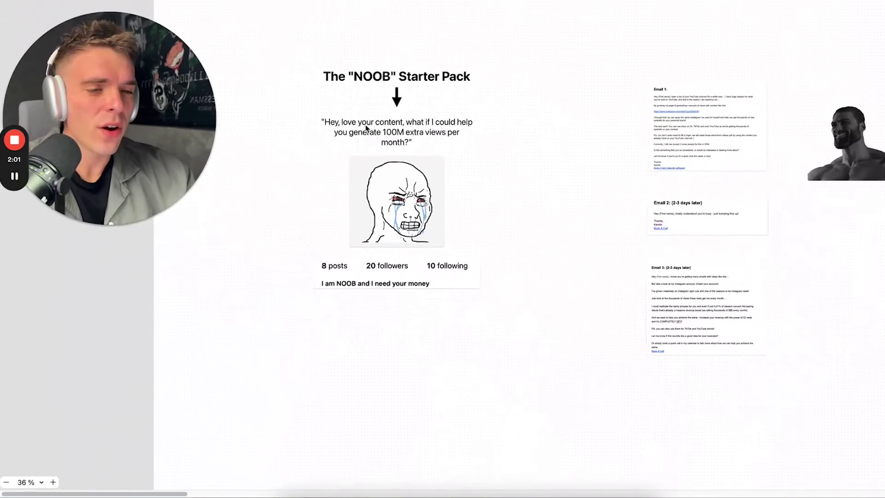
scroll(366, 128, "down", 2)
scroll(500, 130, "up", 4)
scroll(371, 115, "left", 3)
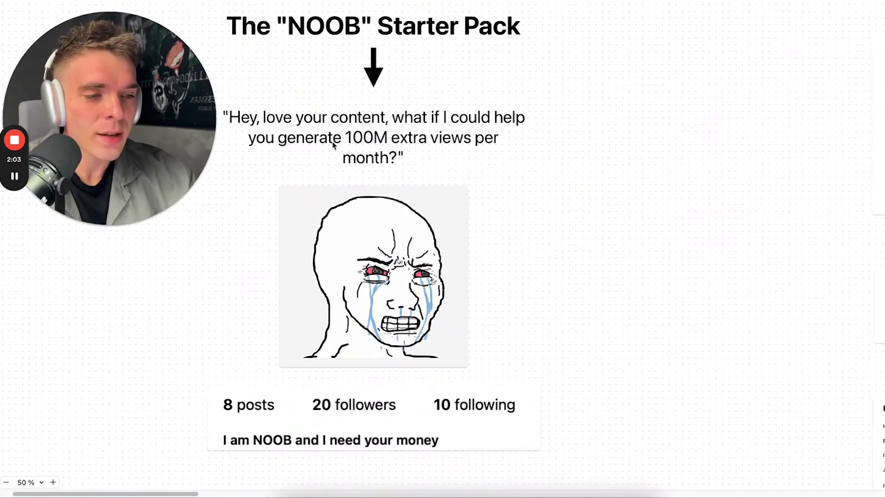
scroll(429, 167, "right", 6)
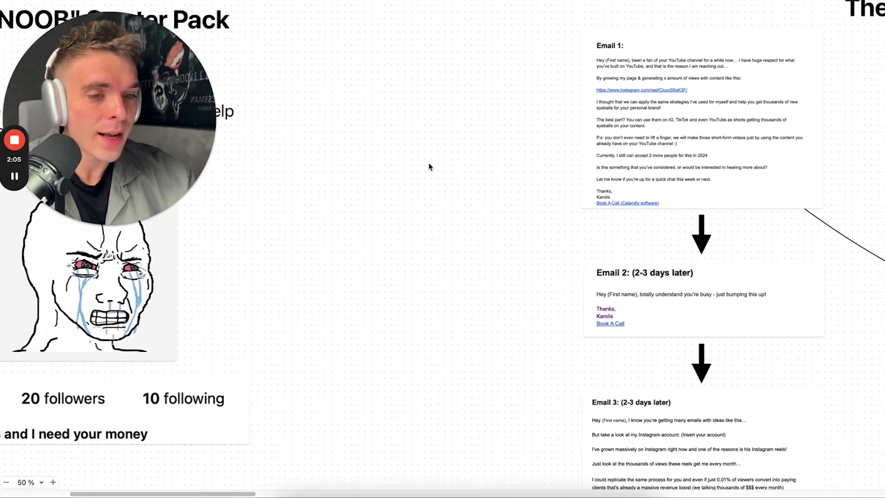
scroll(430, 167, "down", 4)
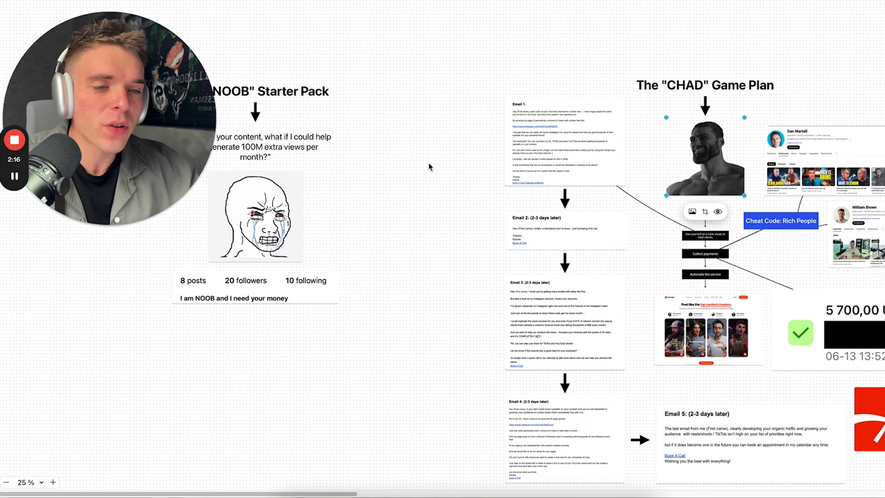
scroll(428, 166, "right", 5)
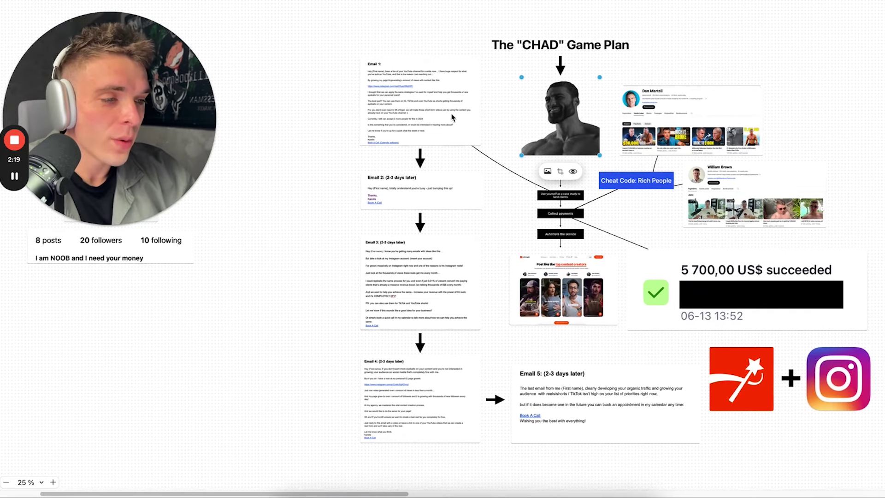
scroll(351, 175, "right", 2)
scroll(351, 175, "up", 5)
scroll(351, 176, "right", 5)
scroll(351, 176, "up", 2)
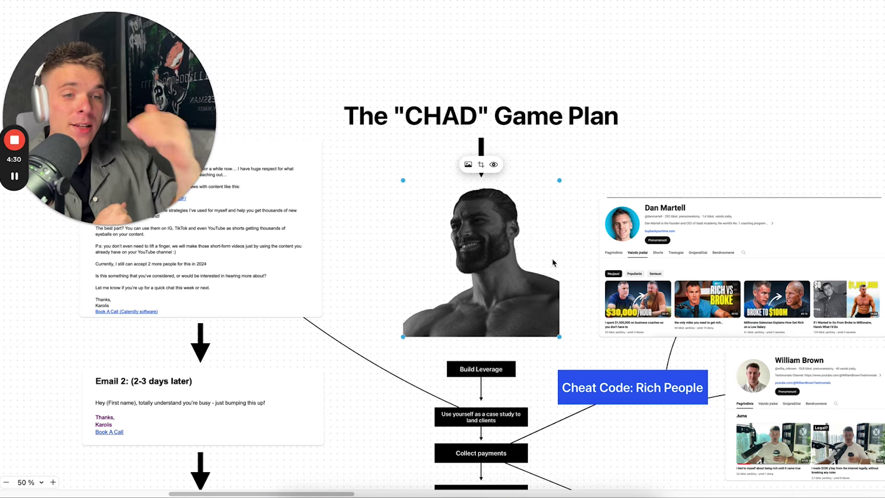
scroll(322, 214, "left", 5)
scroll(321, 215, "up", 1)
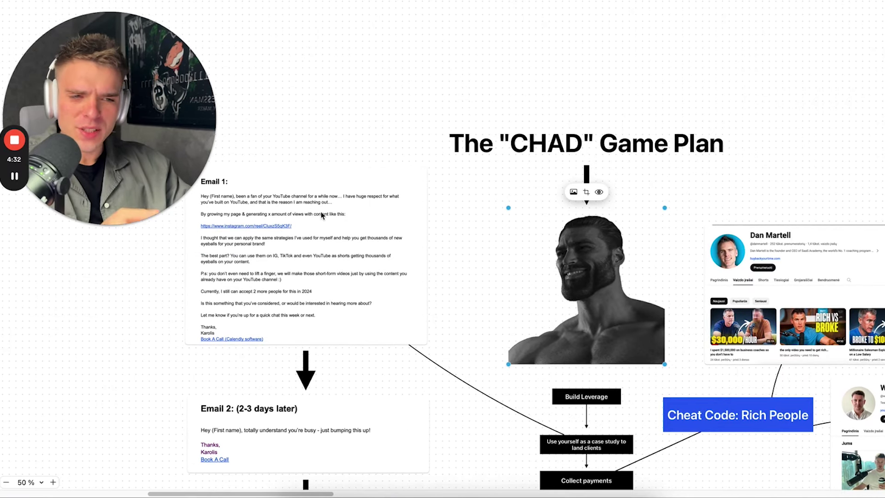
scroll(321, 214, "down", 3)
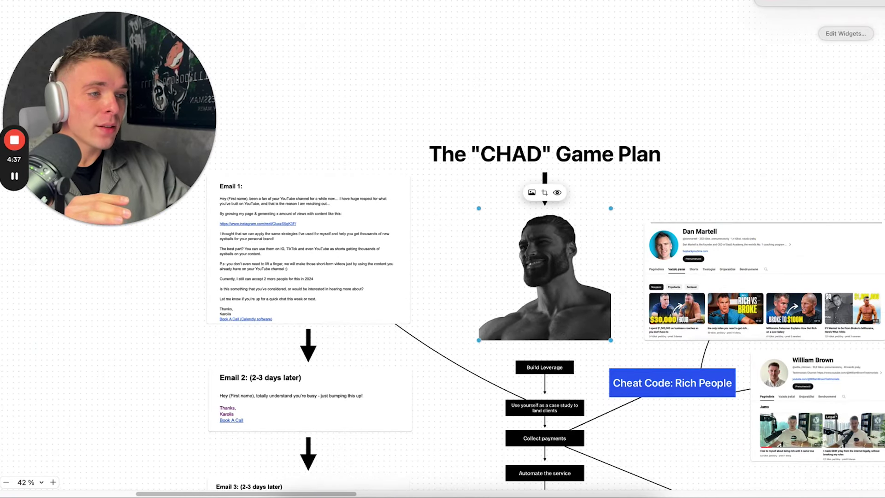
scroll(634, 151, "down", 2)
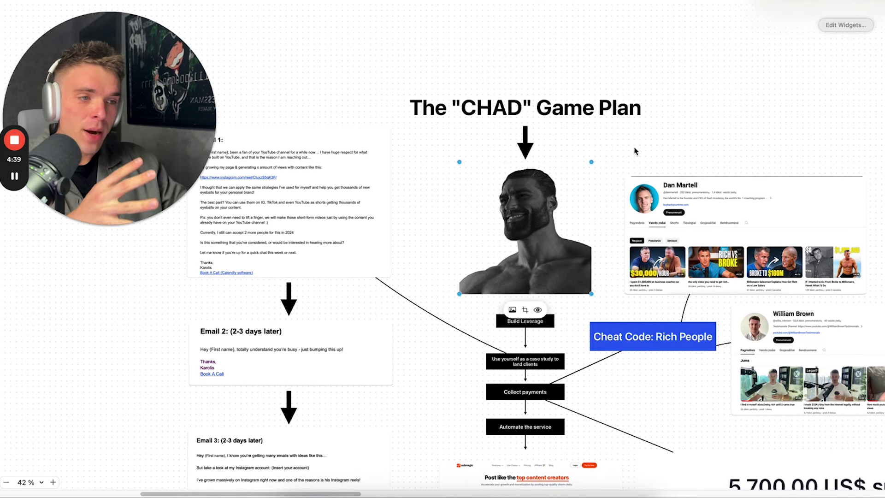
left_click(768, 99)
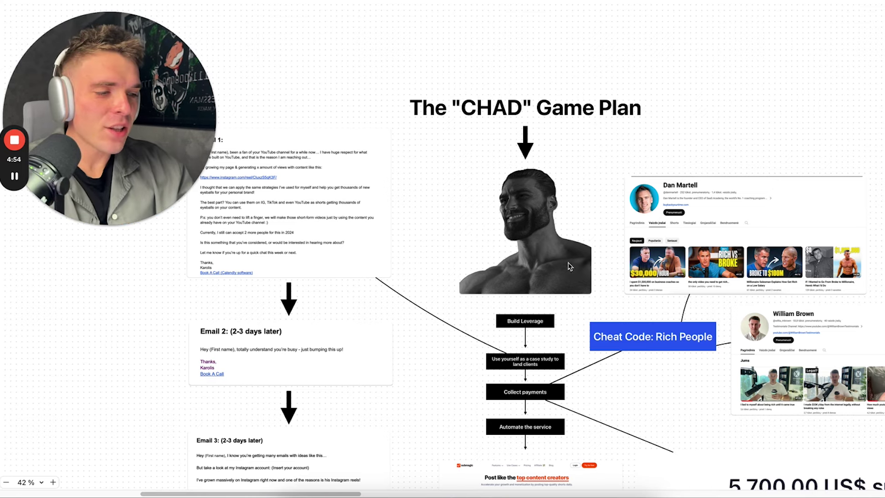
scroll(697, 363, "right", 2)
scroll(697, 364, "right", 1)
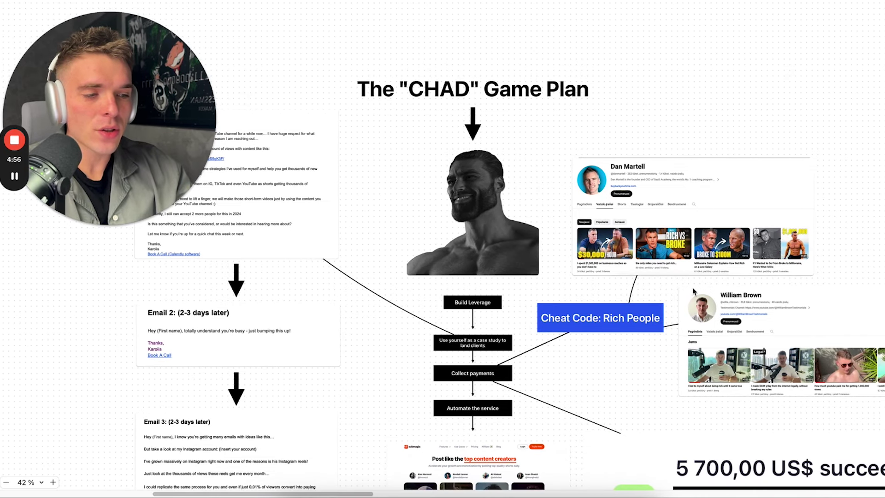
scroll(651, 212, "up", 2)
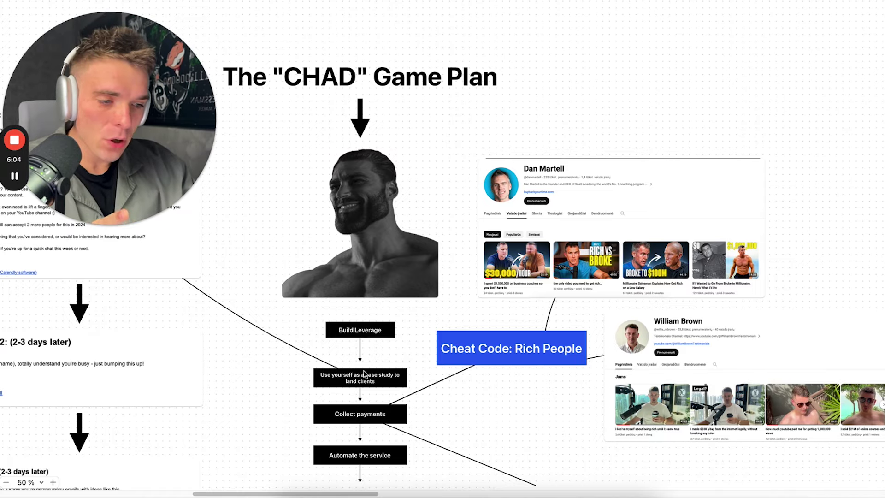
scroll(387, 374, "left", 3)
scroll(388, 374, "down", 2)
scroll(387, 374, "up", 3)
scroll(461, 322, "right", 5)
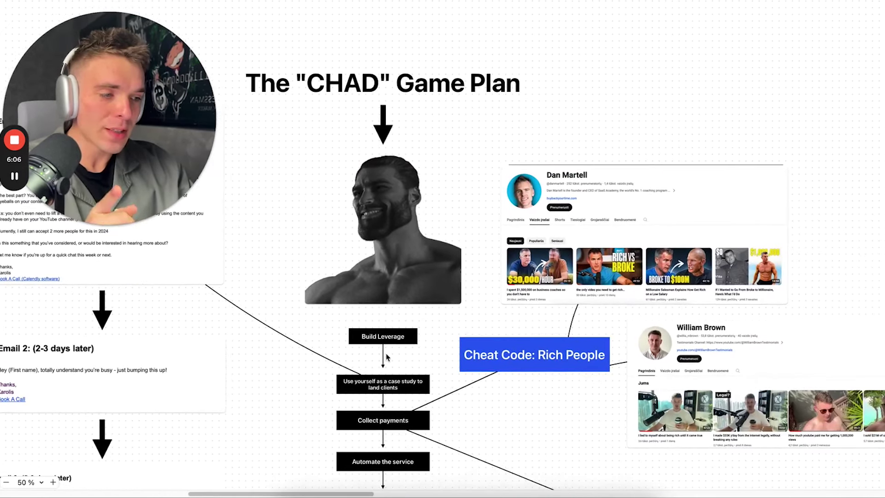
scroll(526, 261, "down", 2)
scroll(525, 259, "down", 2)
scroll(525, 259, "right", 3)
scroll(525, 267, "up", 5)
scroll(526, 271, "left", 1)
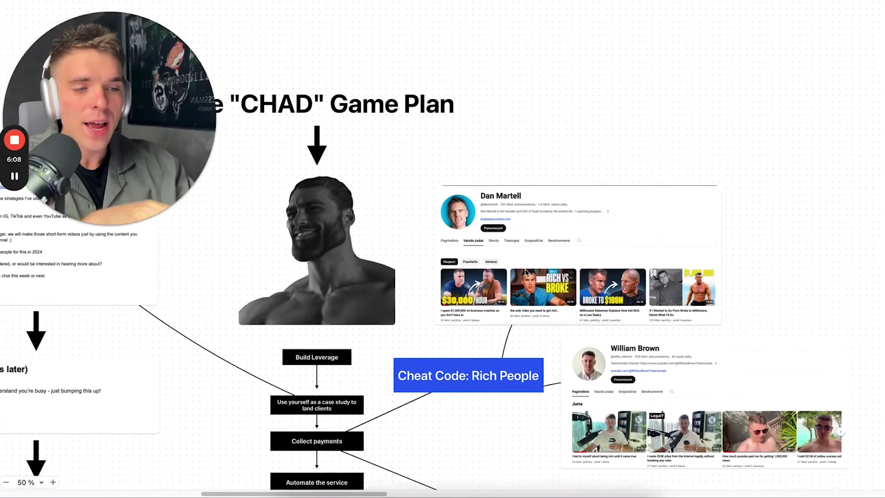
scroll(527, 273, "right", 1)
scroll(527, 272, "down", 5)
scroll(525, 269, "up", 5)
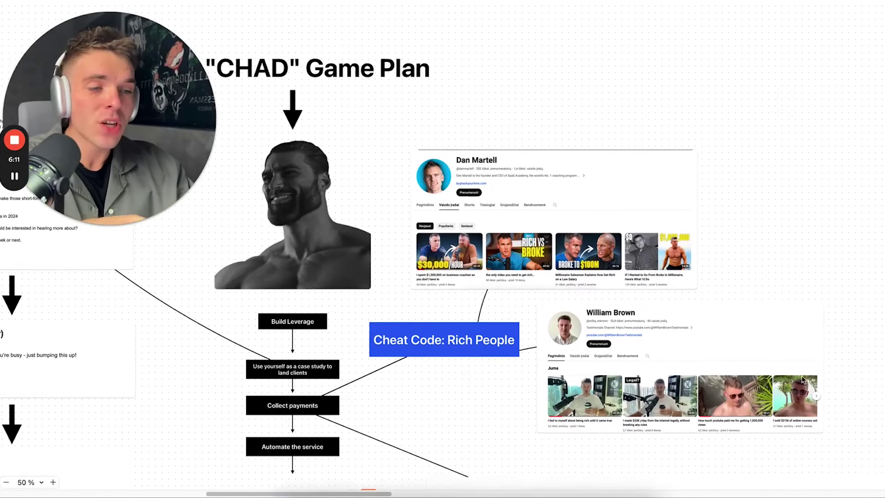
scroll(548, 277, "left", 4)
scroll(572, 285, "left", 5)
scroll(585, 285, "down", 1)
scroll(599, 288, "right", 4)
scroll(613, 289, "down", 2)
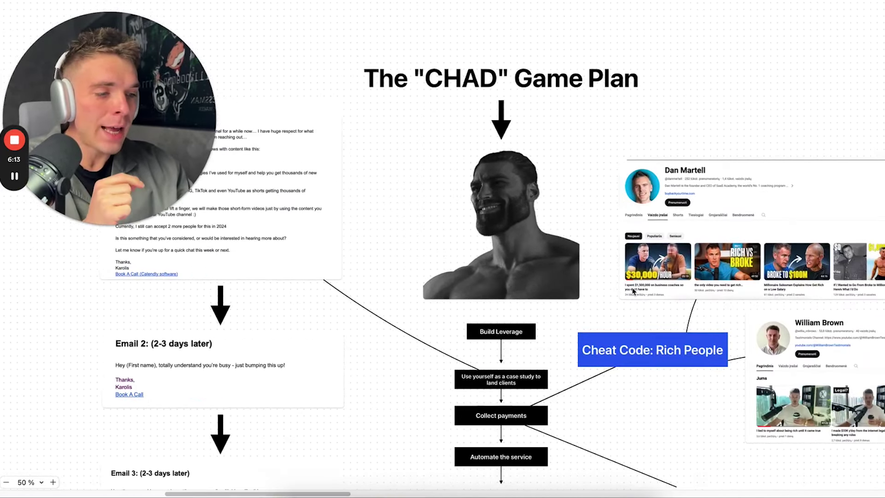
scroll(633, 290, "down", 1)
scroll(633, 290, "left", 1)
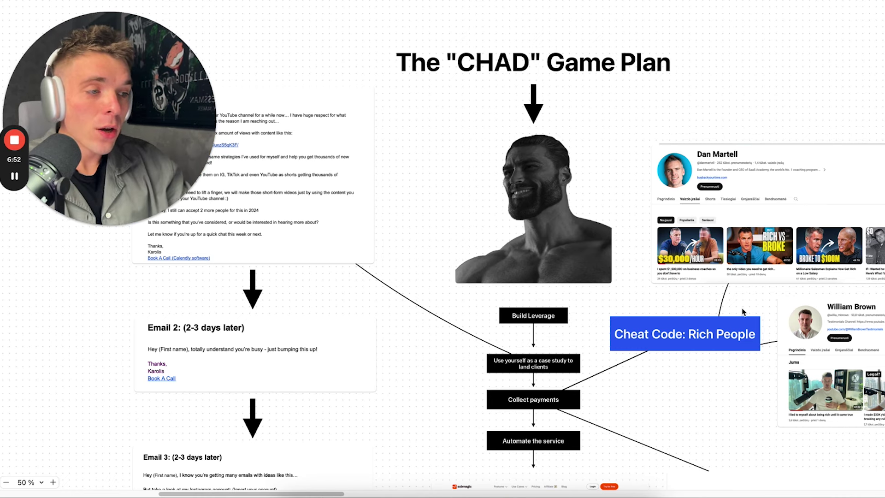
scroll(761, 332, "right", 5)
scroll(697, 213, "right", 2)
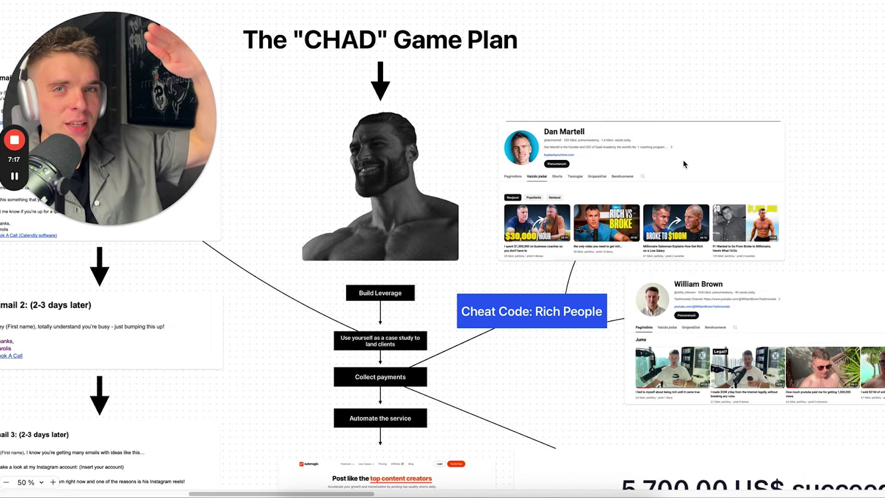
scroll(683, 159, "left", 10)
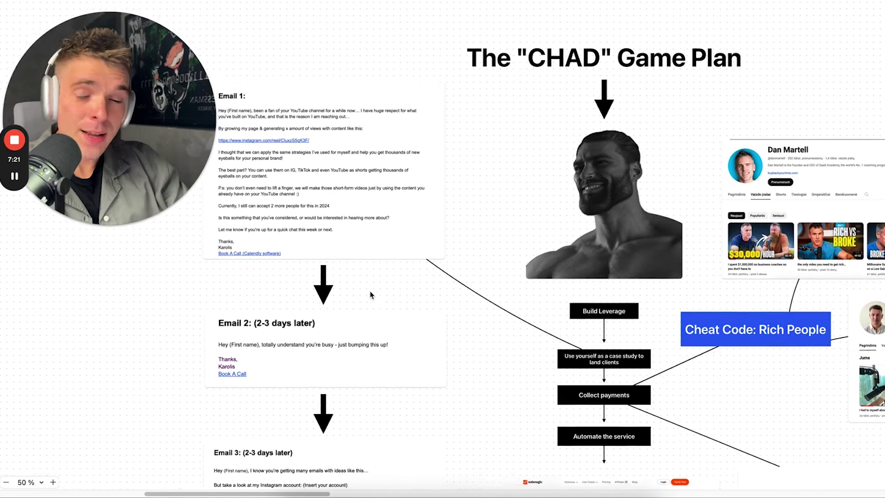
scroll(439, 252, "left", 5)
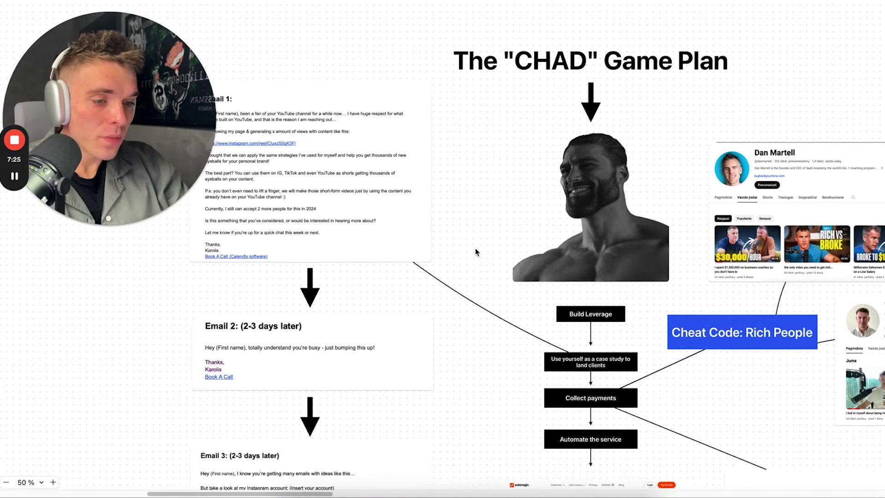
scroll(325, 144, "left", 3)
scroll(534, 247, "up", 5)
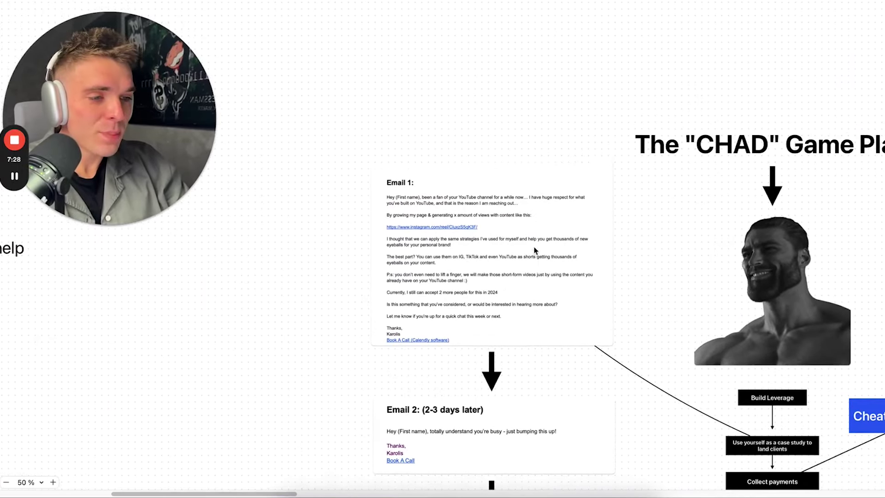
scroll(460, 209, "down", 3)
scroll(460, 210, "down", 10)
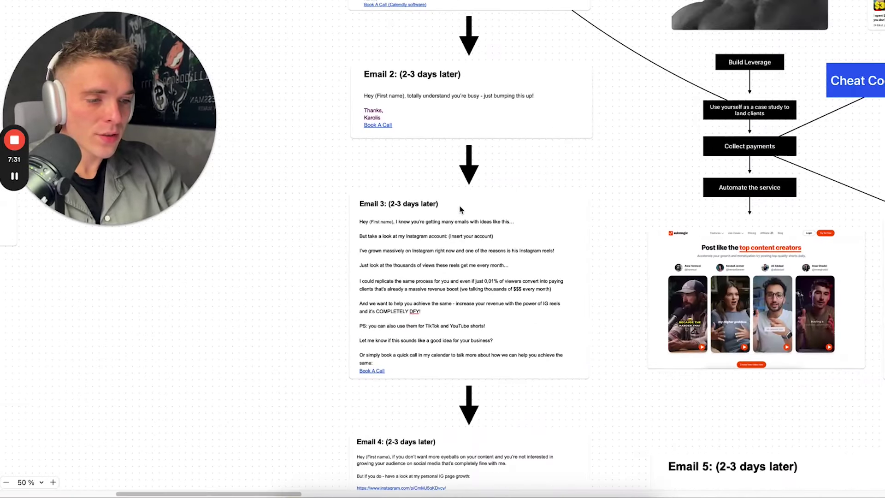
scroll(460, 209, "up", 3)
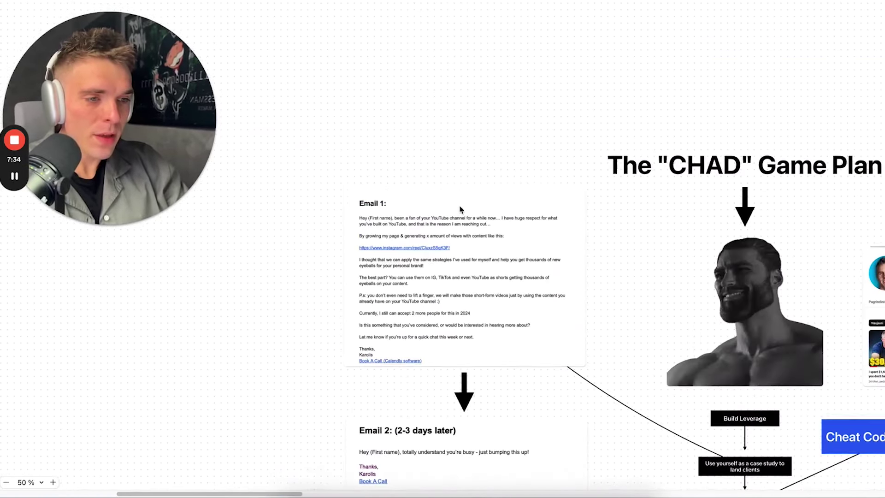
scroll(460, 210, "left", 2)
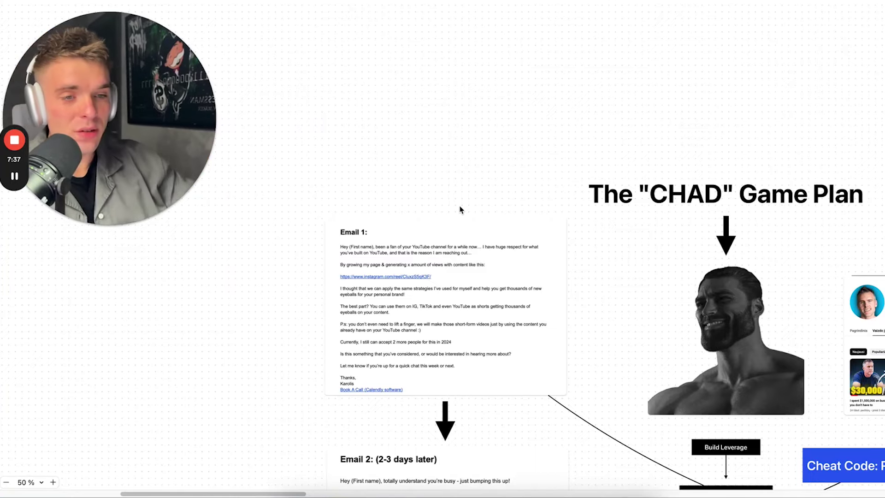
scroll(458, 303, "down", 3)
scroll(439, 190, "up", 3)
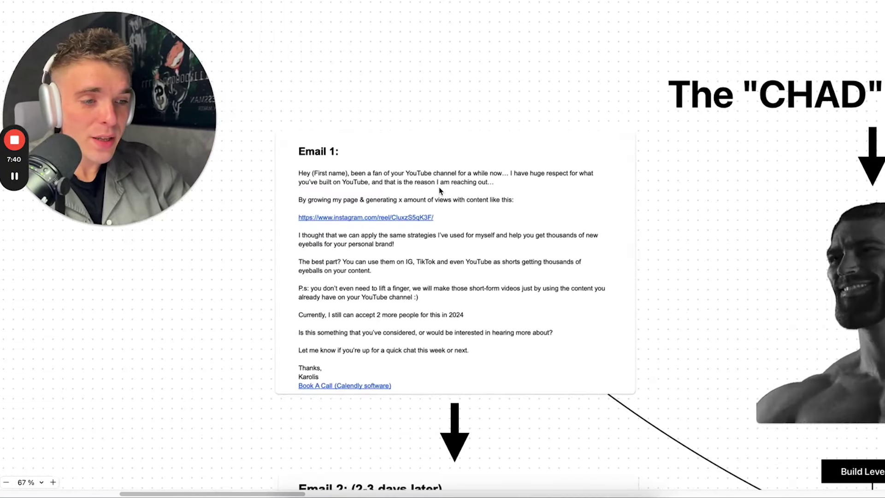
scroll(439, 190, "up", 3)
scroll(316, 181, "up", 3)
scroll(317, 181, "down", 1)
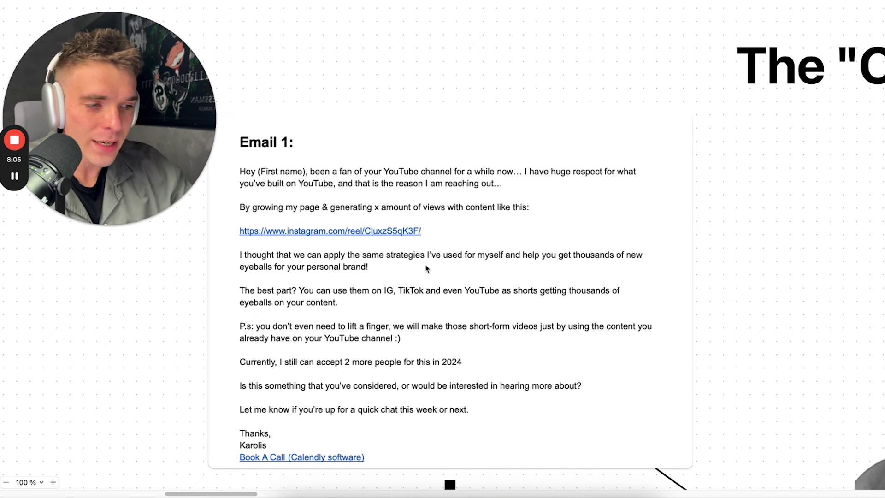
scroll(428, 267, "down", 2)
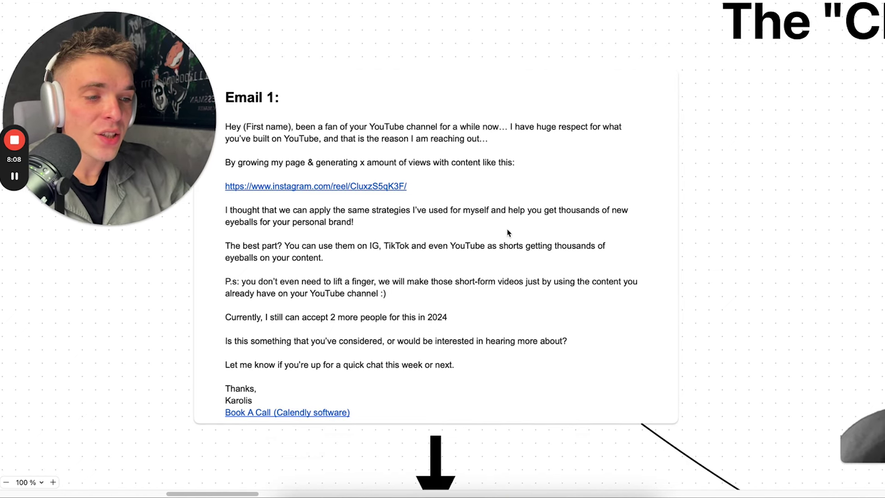
scroll(429, 245, "down", 1)
scroll(461, 253, "up", 2)
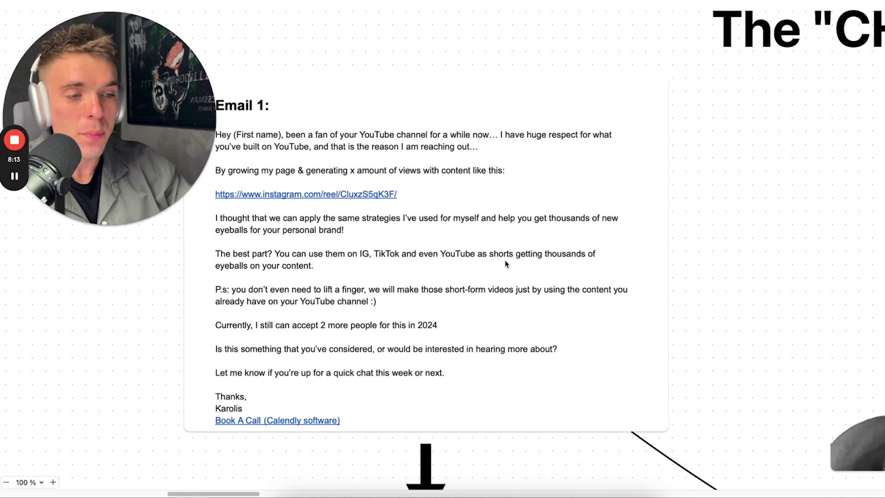
scroll(506, 248, "down", 1)
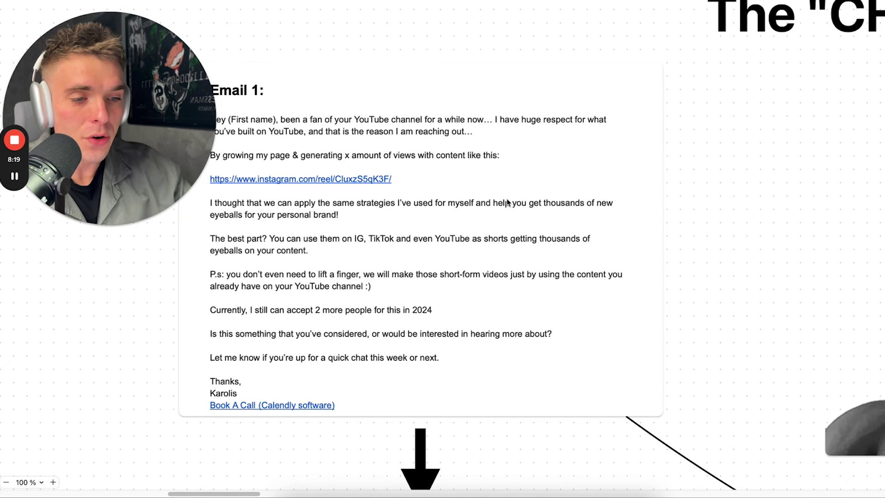
scroll(507, 203, "right", 2)
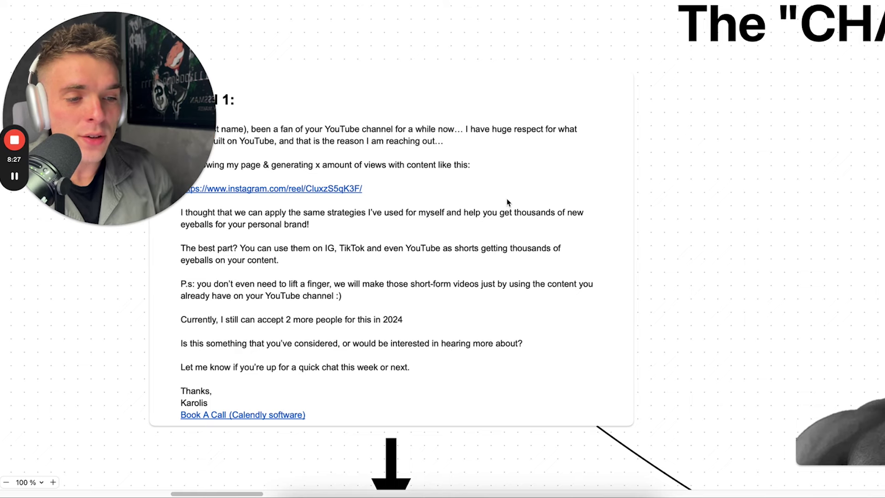
scroll(507, 203, "up", 2)
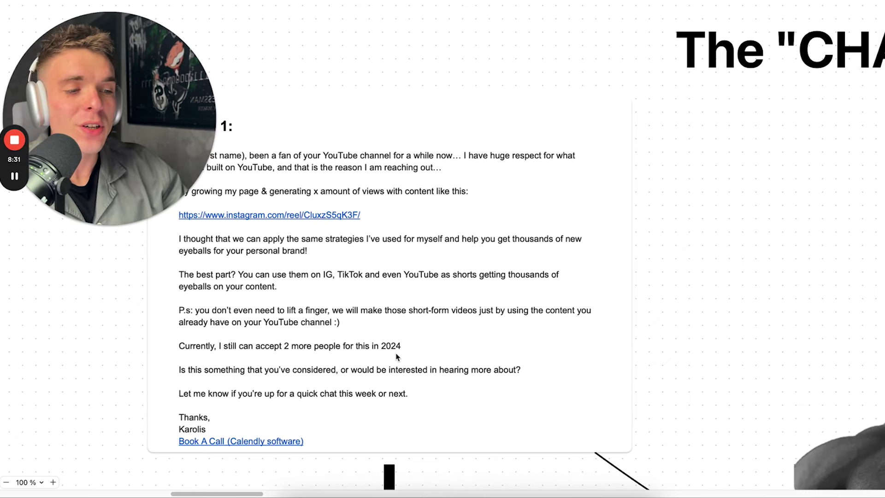
scroll(401, 361, "down", 2)
scroll(433, 323, "down", 1)
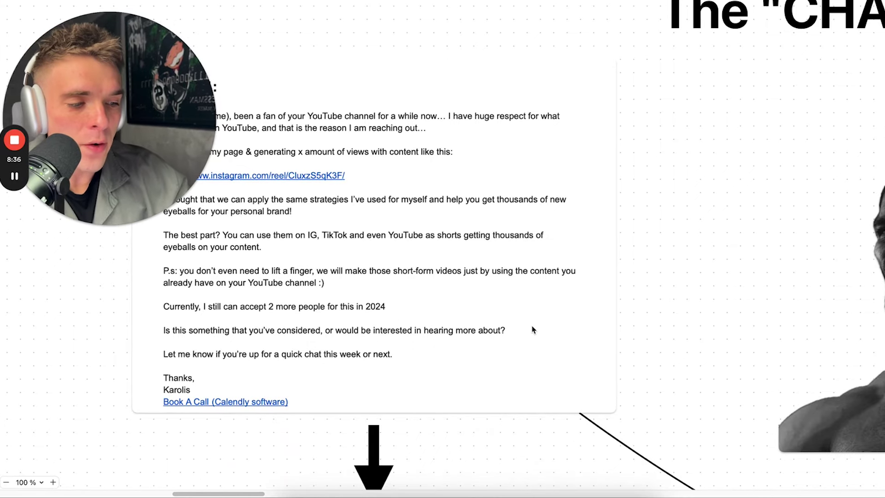
scroll(532, 330, "down", 2)
scroll(416, 262, "up", 1)
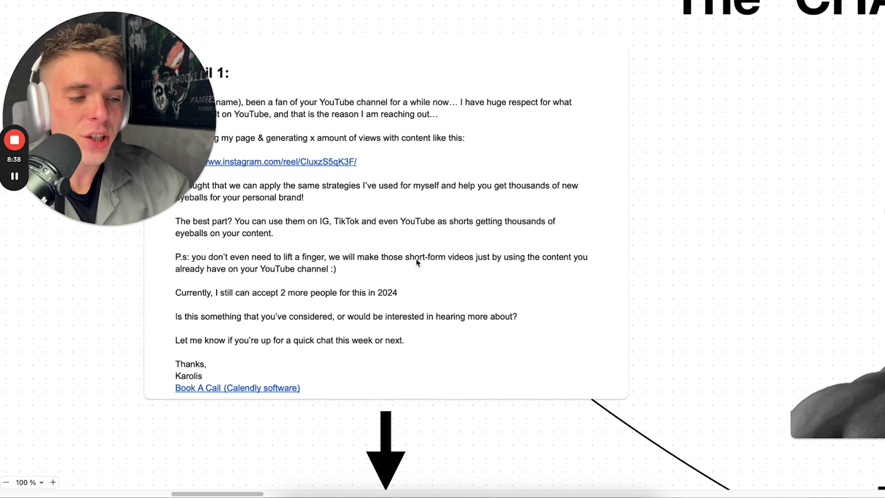
scroll(416, 263, "up", 1)
scroll(257, 239, "down", 1)
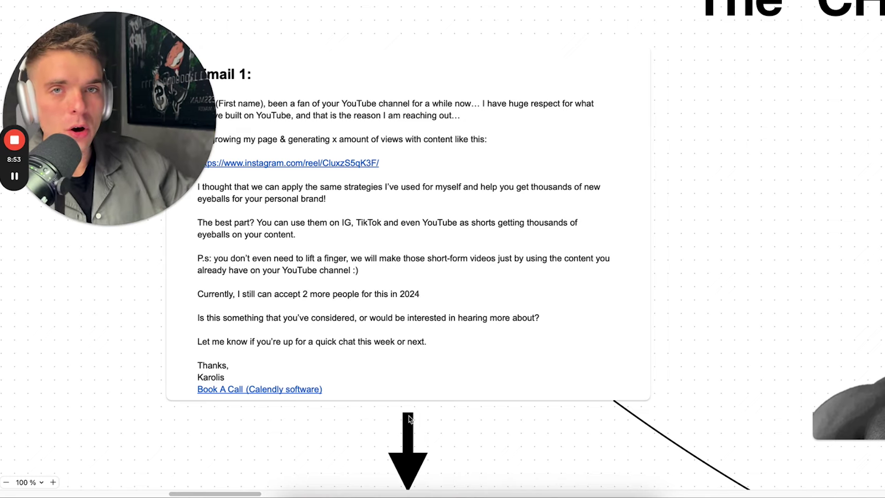
scroll(303, 370, "down", 3)
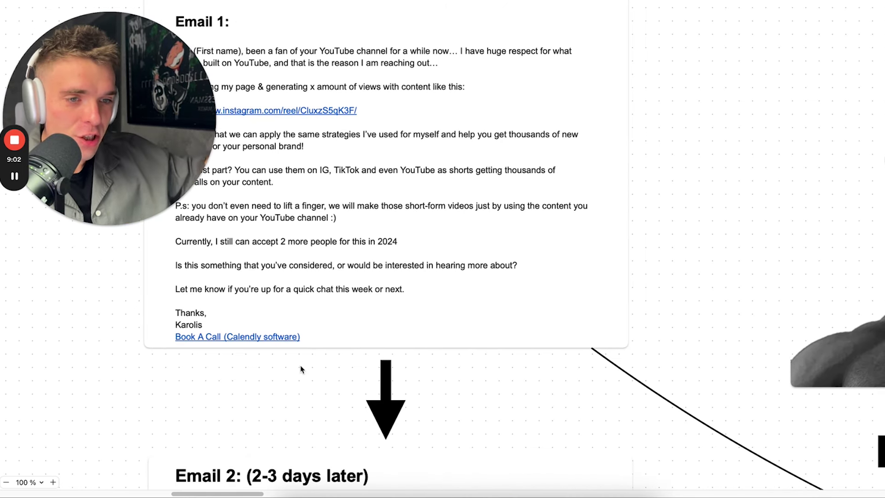
scroll(312, 356, "down", 2)
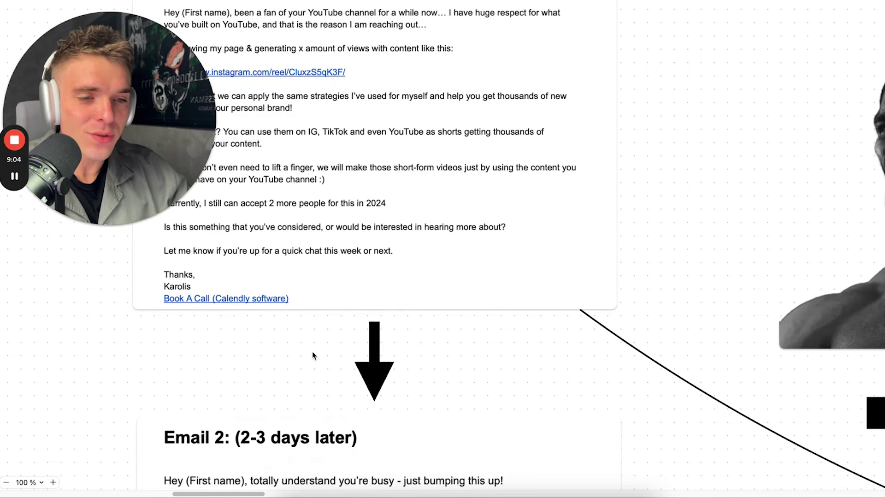
scroll(312, 356, "up", 2)
scroll(323, 352, "down", 9)
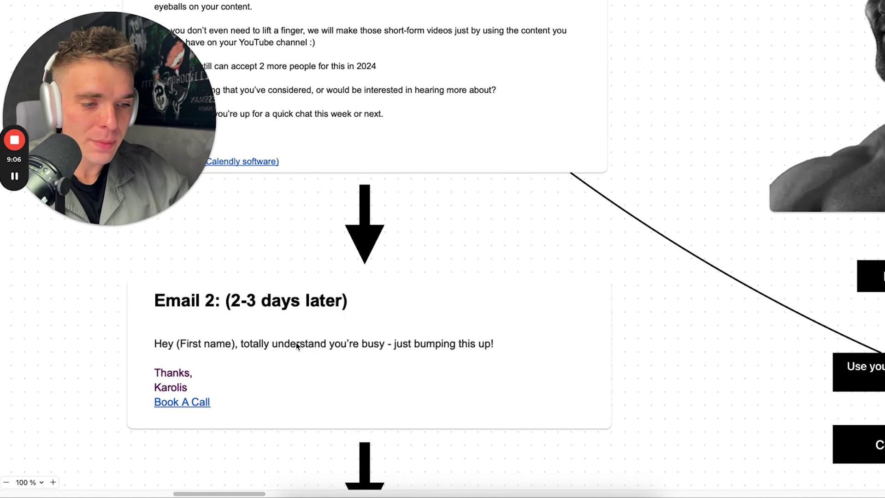
scroll(489, 384, "down", 2)
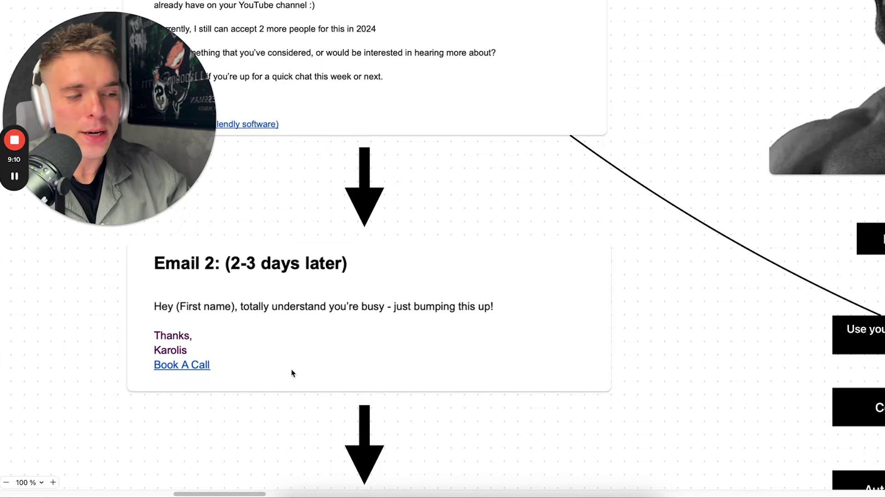
scroll(291, 372, "down", 3)
scroll(291, 372, "down", 5)
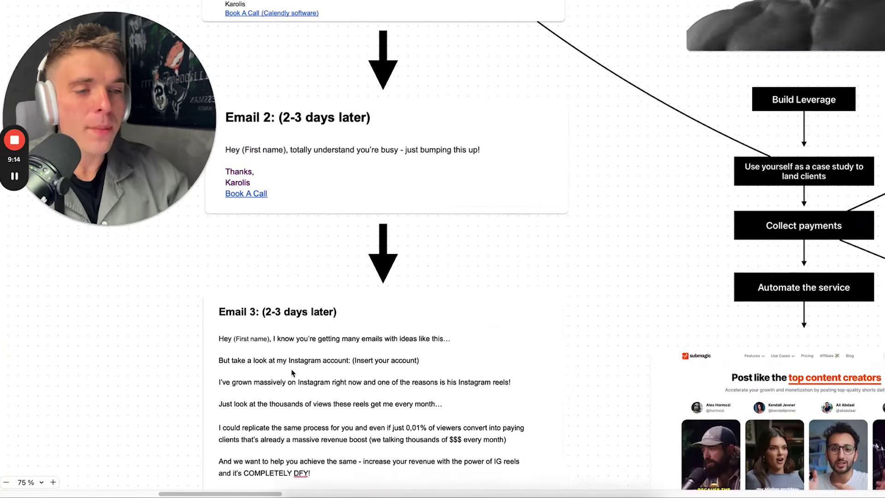
scroll(292, 372, "up", 6)
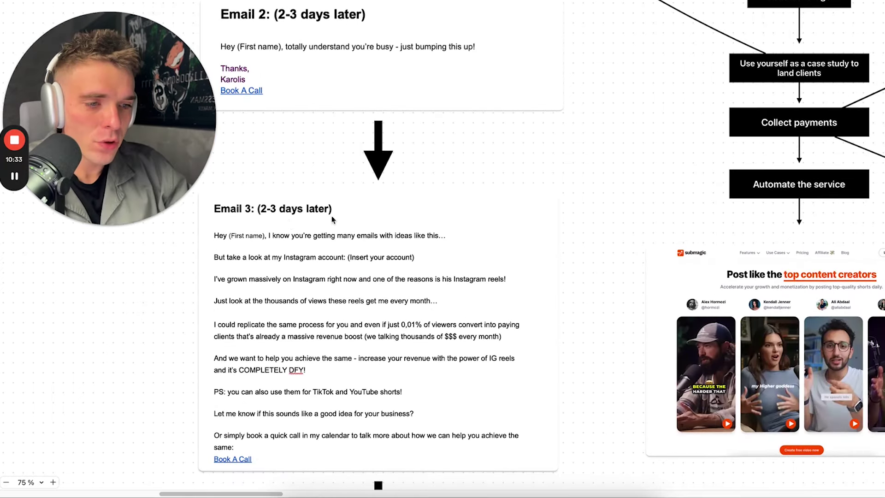
scroll(331, 216, "up", 3)
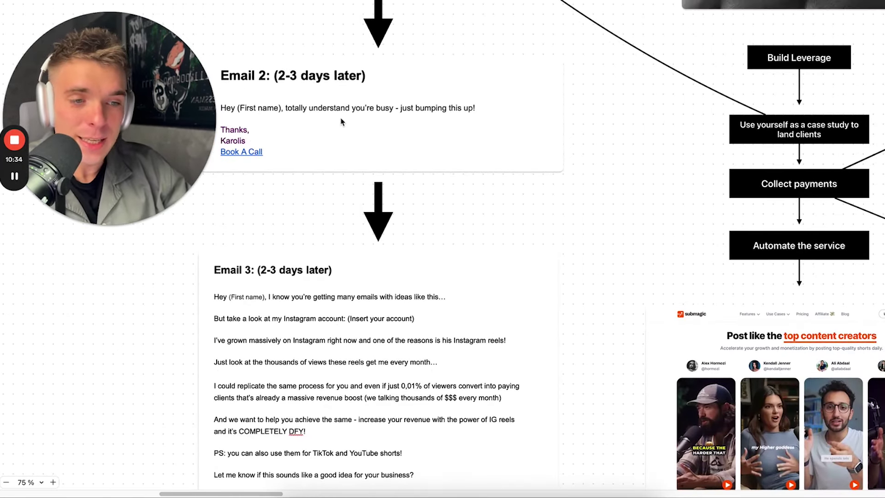
scroll(341, 122, "down", 4)
scroll(344, 232, "down", 2)
scroll(277, 207, "up", 3)
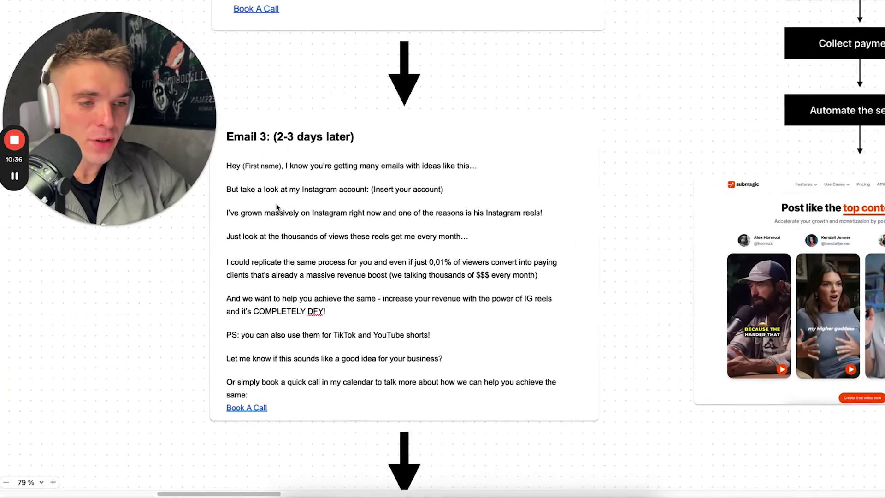
scroll(278, 207, "left", 2)
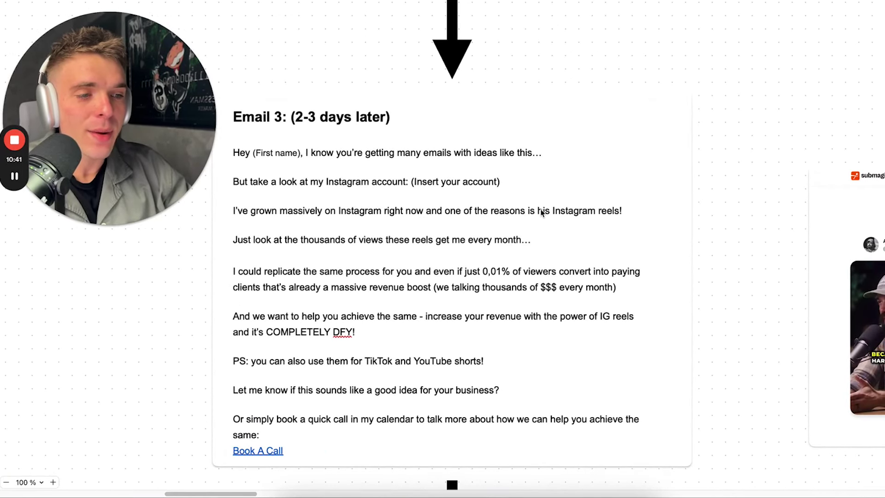
scroll(305, 265, "down", 1)
scroll(304, 265, "right", 1)
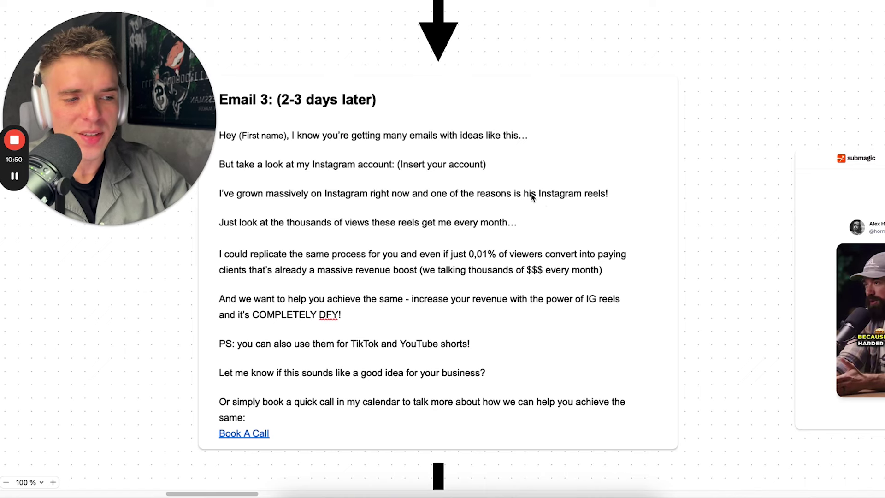
scroll(306, 292, "down", 1)
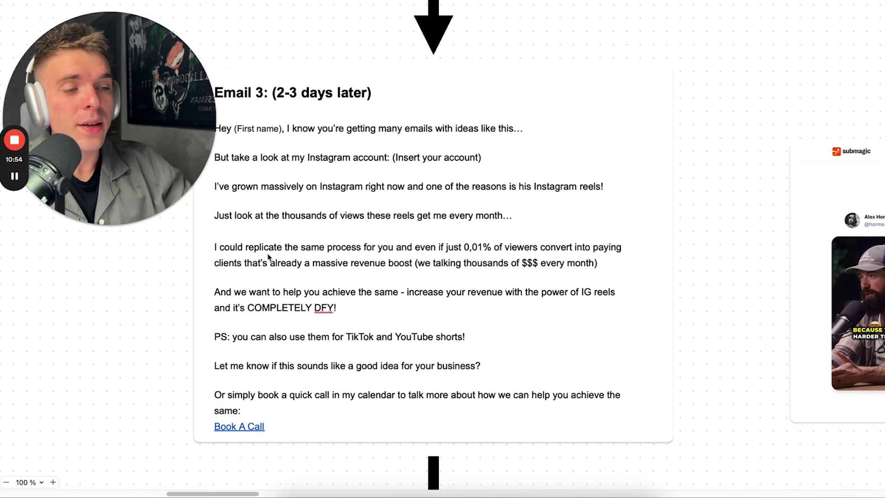
scroll(322, 265, "down", 1)
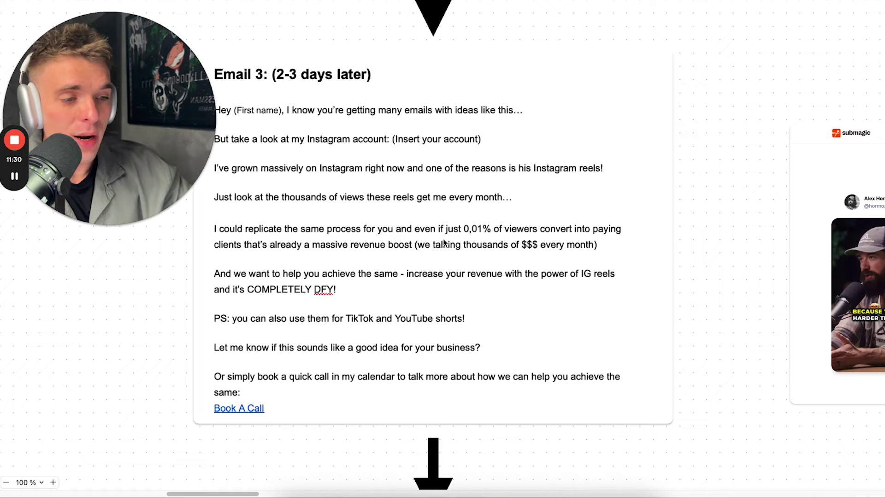
scroll(444, 243, "down", 3)
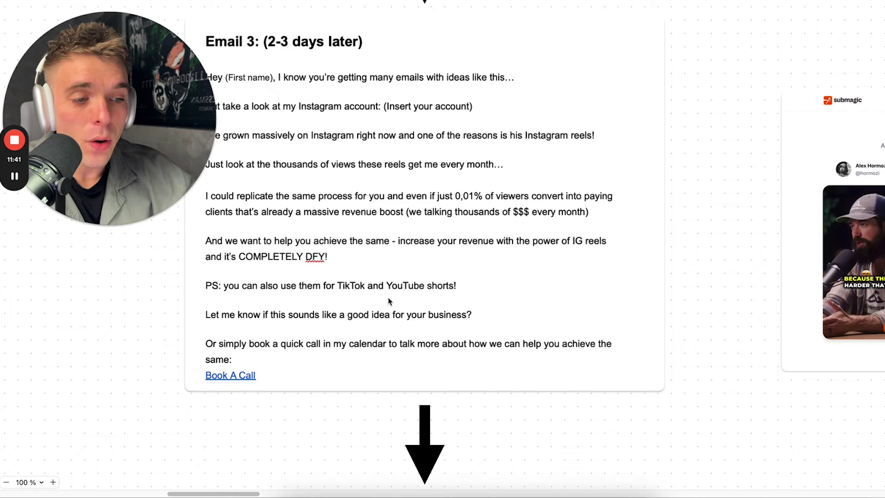
scroll(413, 310, "down", 1)
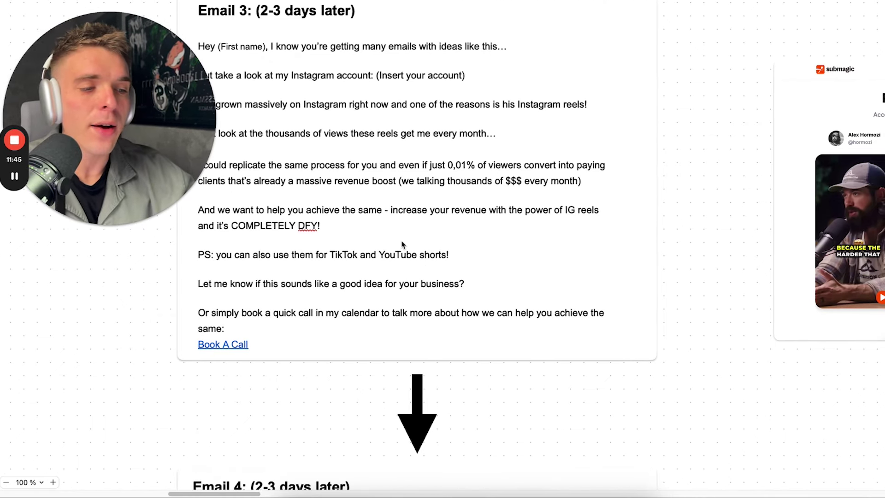
scroll(404, 245, "down", 1)
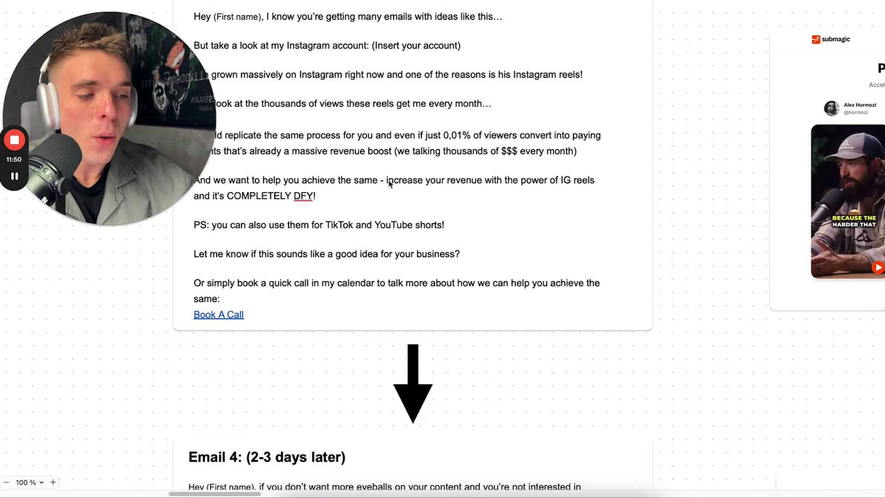
scroll(444, 249, "down", 1)
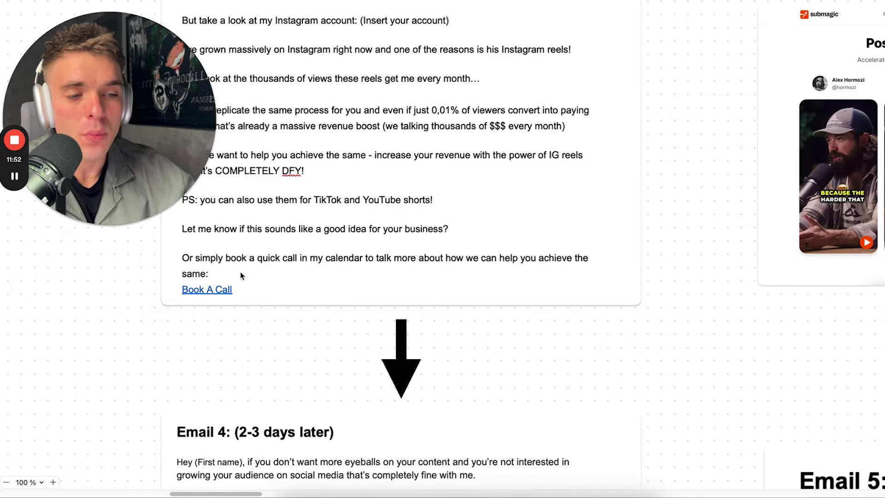
scroll(290, 268, "down", 3, "ctrl")
scroll(295, 267, "down", 2)
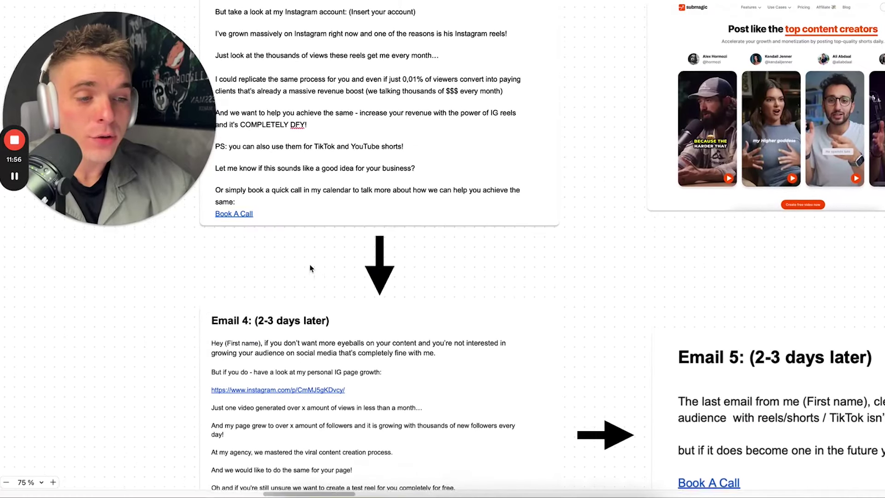
scroll(310, 268, "up", 2)
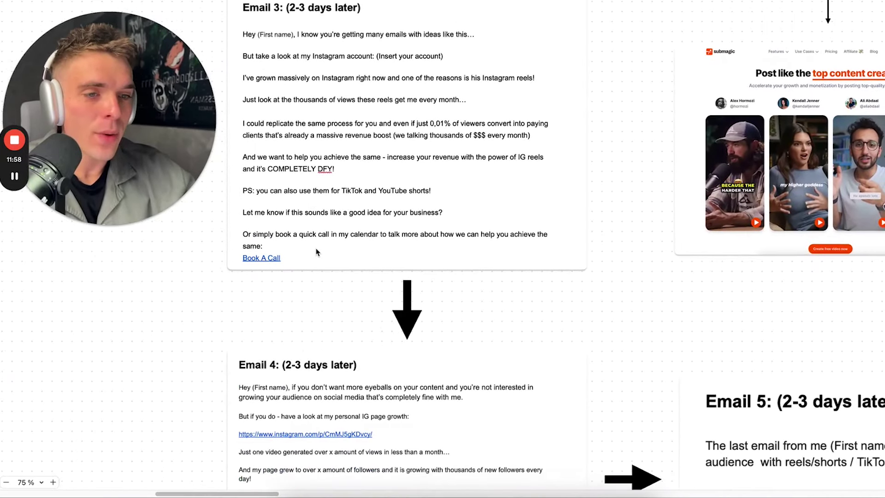
scroll(316, 252, "down", 5)
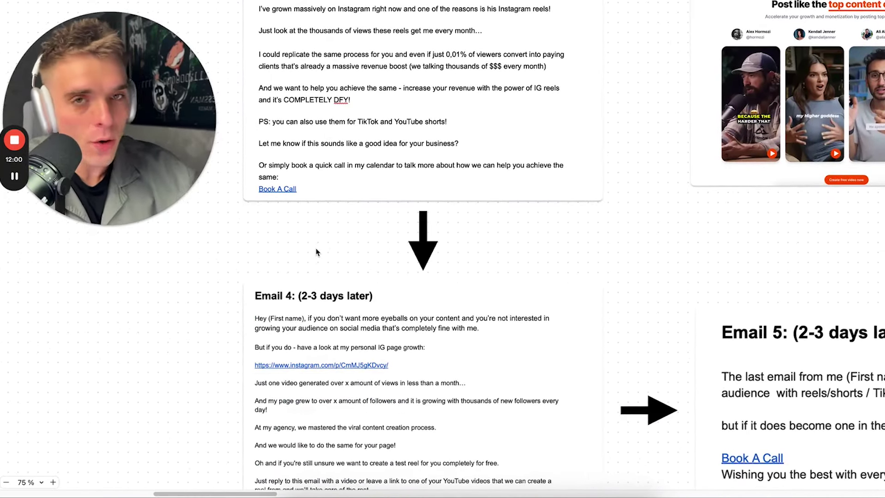
scroll(316, 252, "down", 2)
scroll(316, 252, "up", 2, "ctrl")
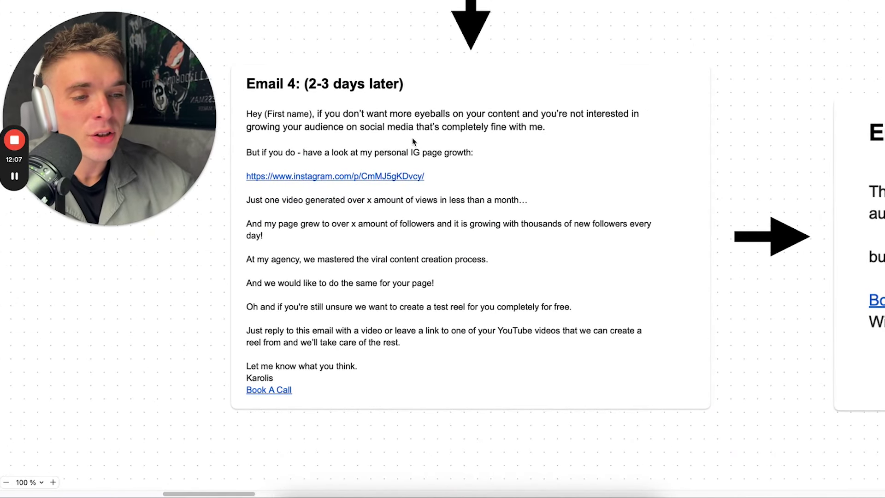
scroll(455, 102, "right", 2)
scroll(455, 102, "up", 1)
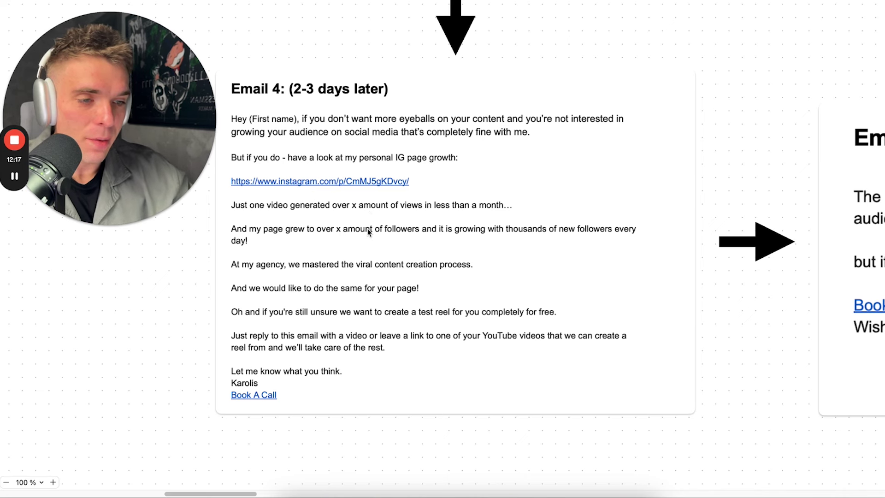
scroll(410, 253, "down", 2)
scroll(409, 255, "down", 1)
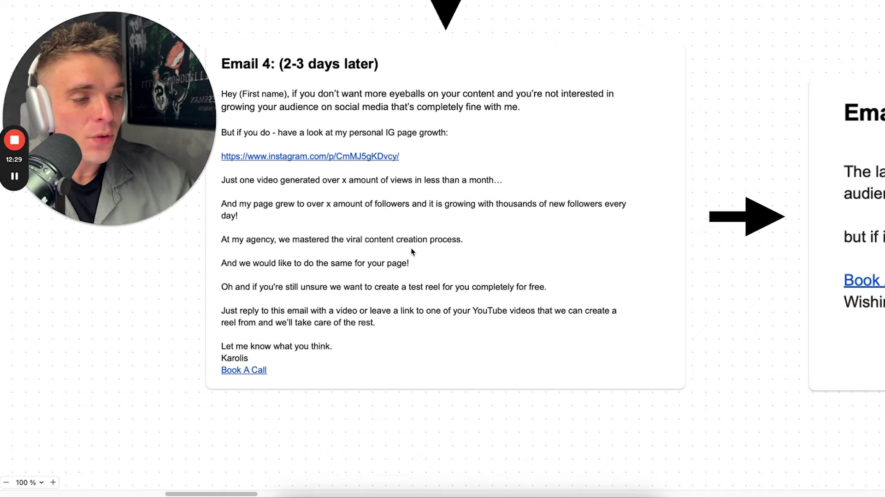
scroll(387, 221, "right", 1)
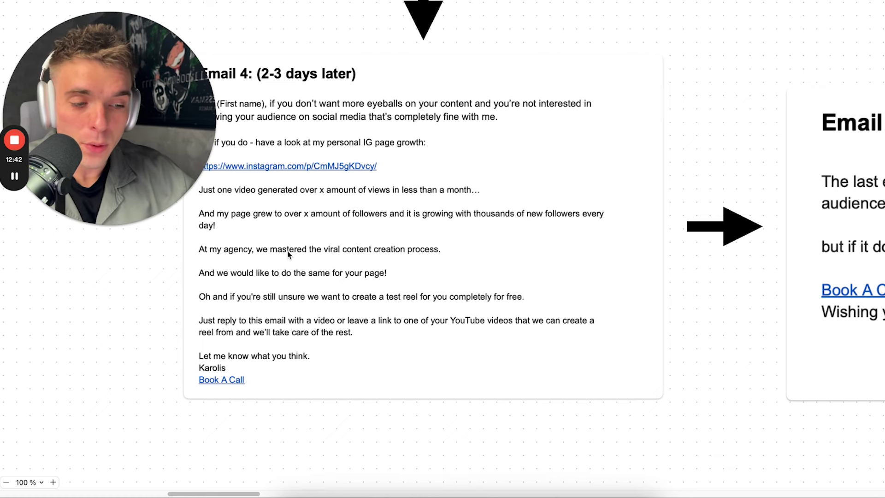
scroll(376, 203, "right", 1)
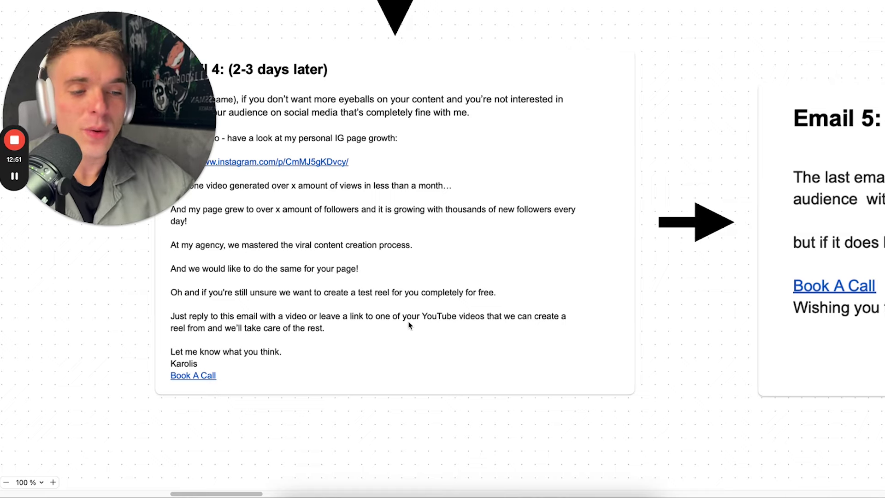
scroll(287, 377, "right", 1)
scroll(287, 378, "up", 1)
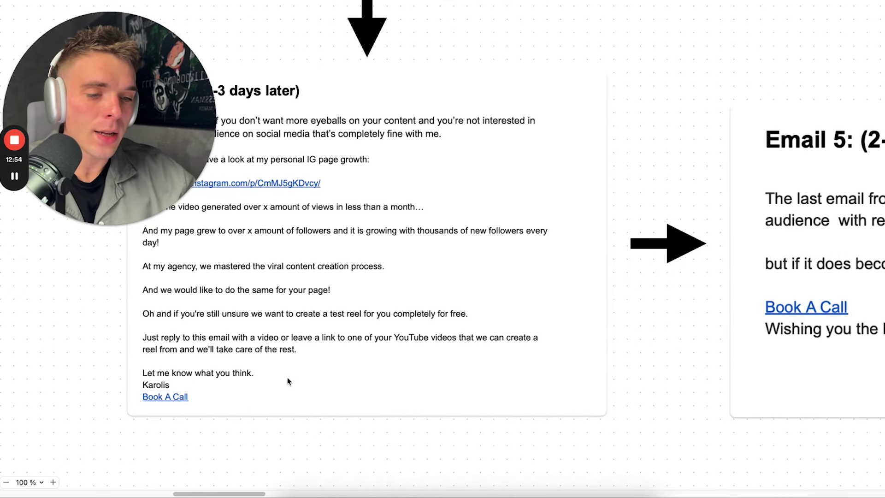
scroll(286, 377, "right", 10)
scroll(287, 377, "up", 1)
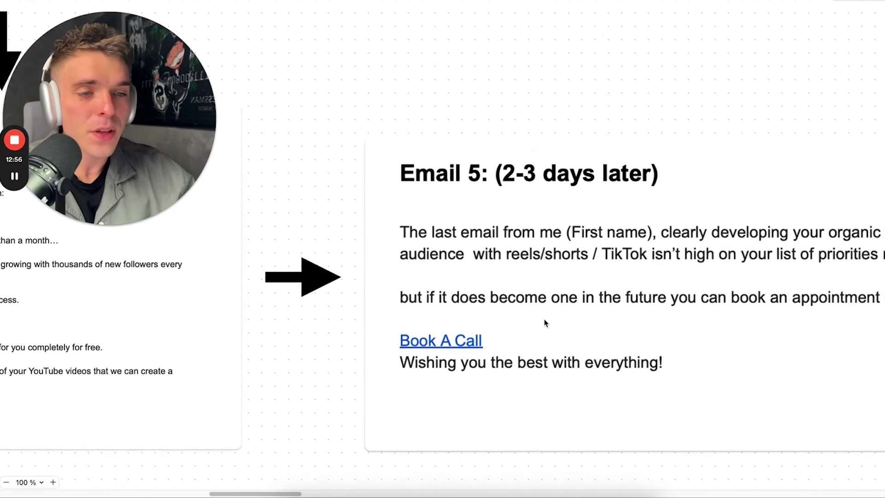
scroll(561, 277, "right", 5)
scroll(561, 277, "down", 2)
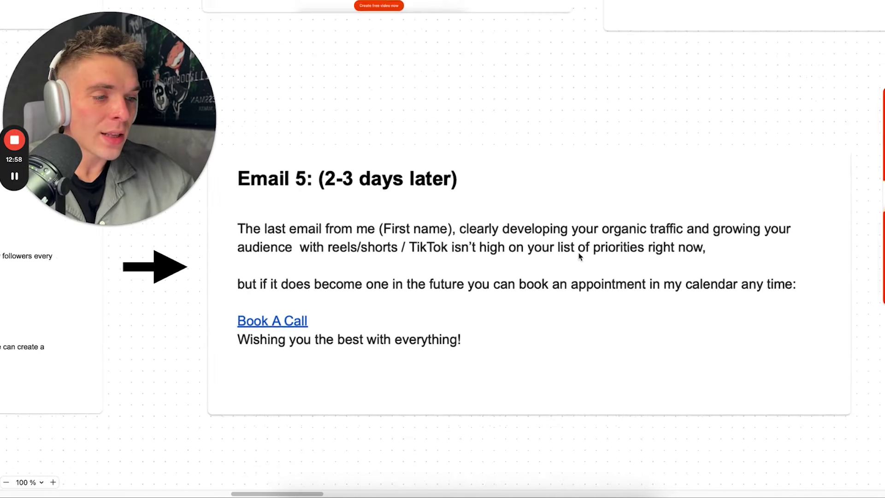
scroll(579, 256, "down", 3)
scroll(507, 284, "right", 2)
scroll(507, 284, "up", 1)
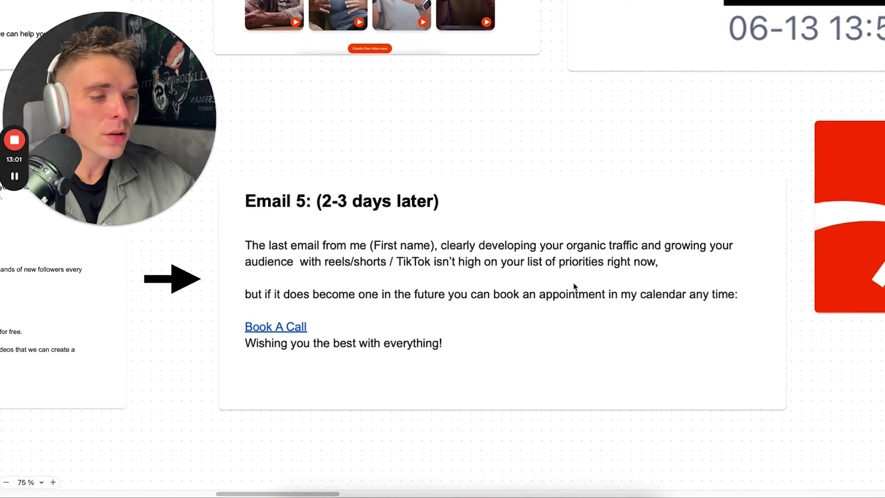
scroll(574, 287, "up", 1)
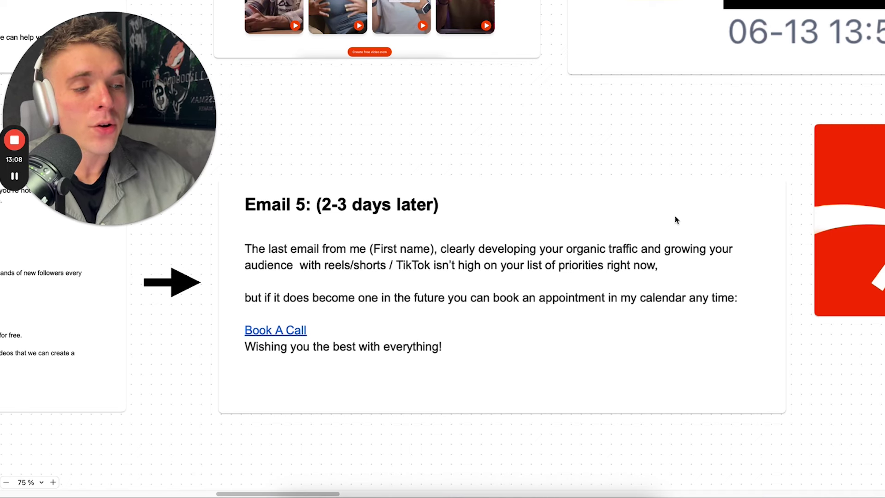
scroll(659, 267, "right", 2)
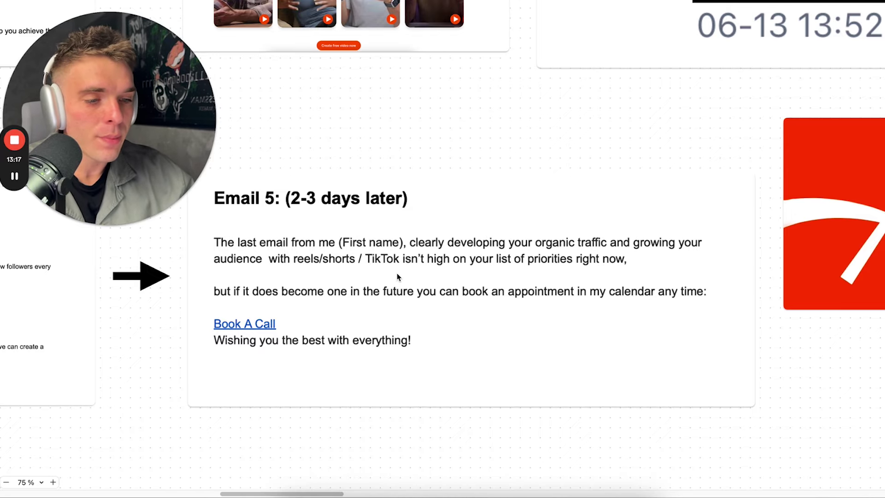
scroll(398, 276, "down", 2)
scroll(277, 230, "up", 3)
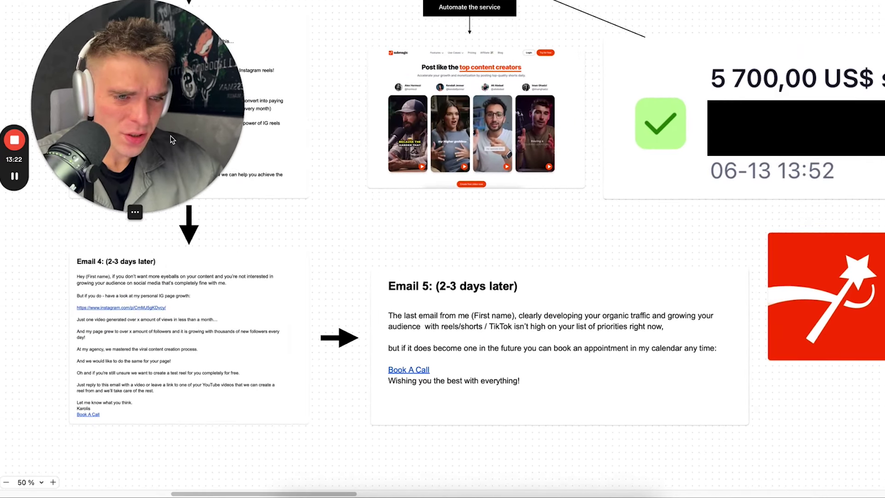
scroll(336, 220, "up", 5)
scroll(335, 221, "left", 3)
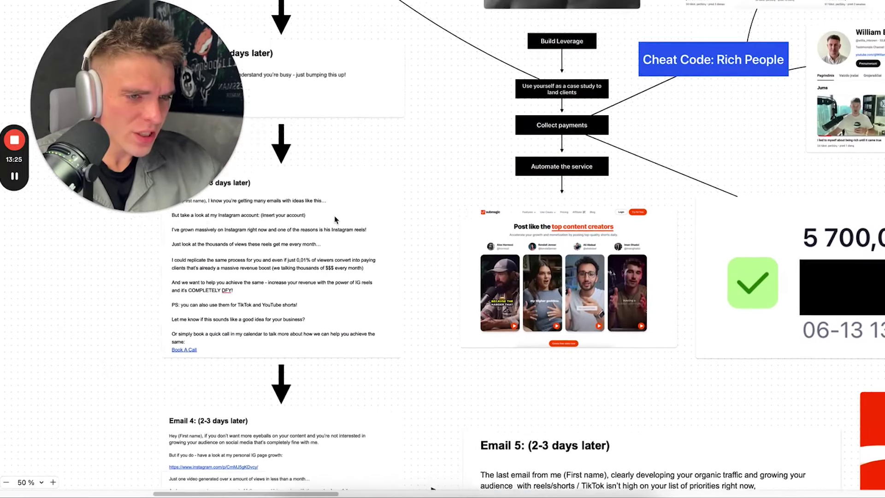
scroll(336, 220, "up", 5)
scroll(433, 258, "down", 1)
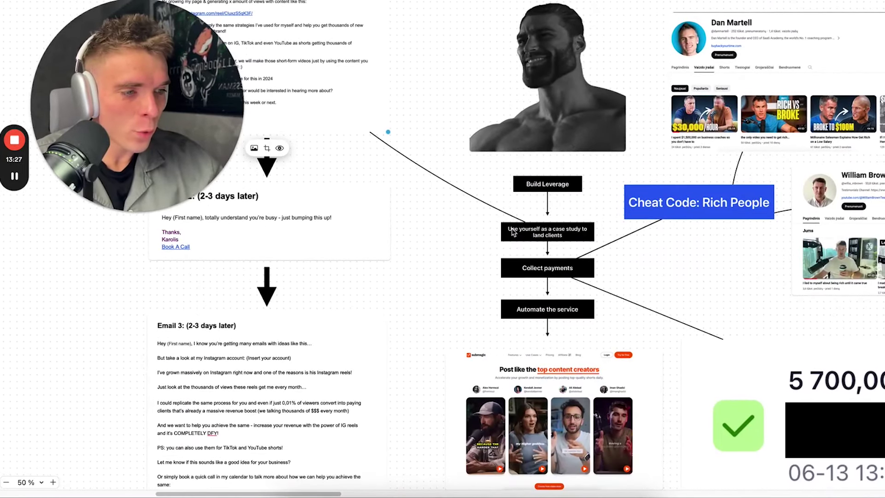
scroll(512, 232, "down", 1)
scroll(526, 207, "up", 3)
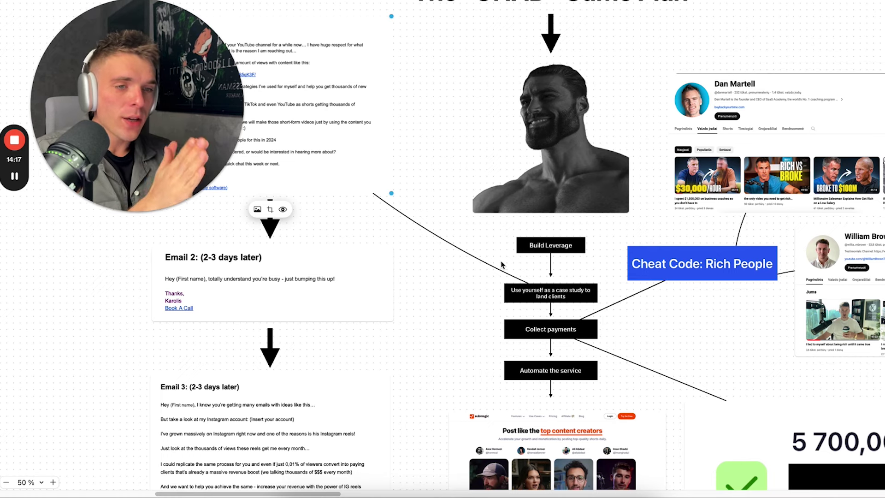
scroll(502, 264, "down", 2)
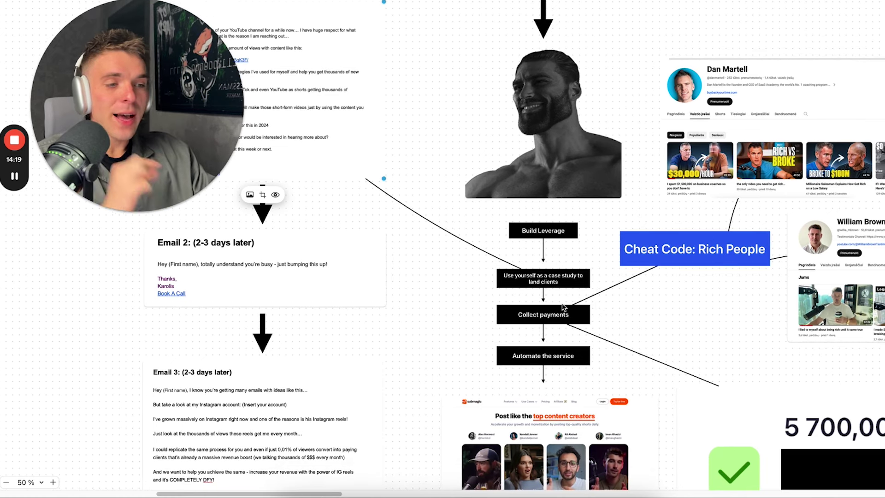
right_click(593, 297)
left_click(563, 335)
scroll(563, 335, "right", 3)
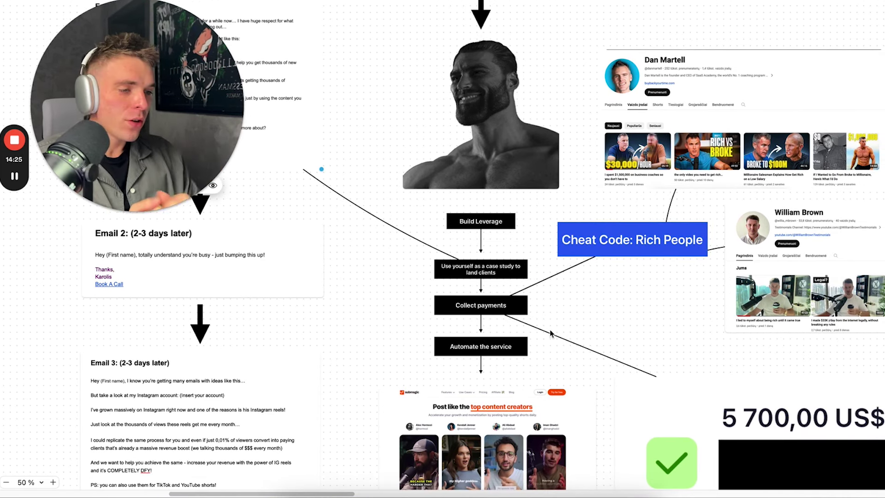
scroll(551, 333, "right", 10)
scroll(551, 333, "down", 5)
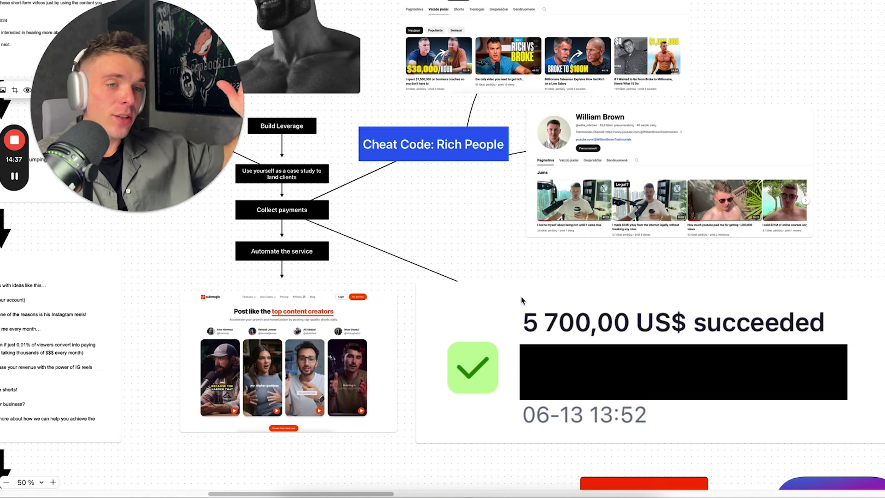
scroll(362, 266, "left", 5)
scroll(361, 267, "down", 3)
scroll(360, 267, "down", 2)
scroll(360, 267, "left", 1)
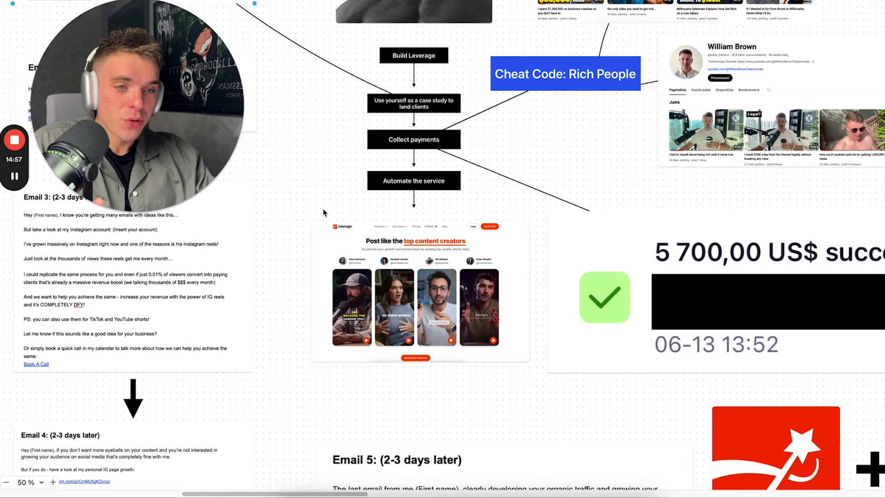
scroll(409, 330, "down", 5)
scroll(409, 330, "left", 1)
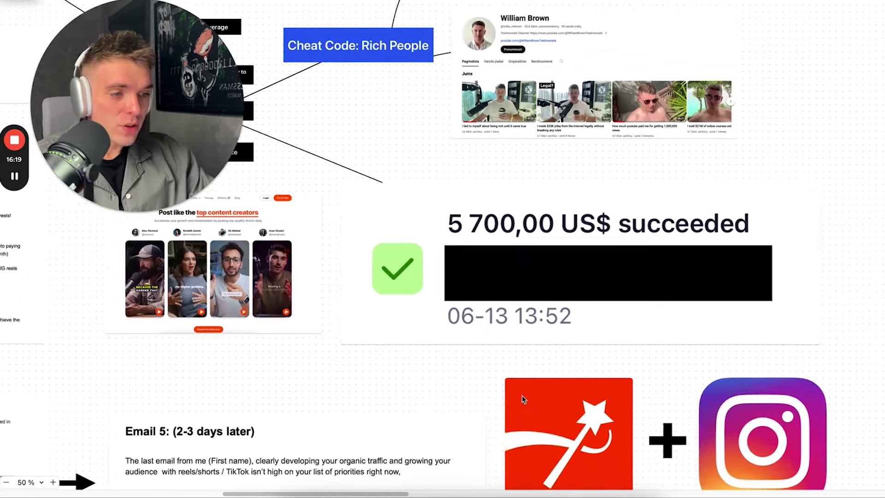
scroll(524, 395, "left", 10)
scroll(524, 396, "up", 5)
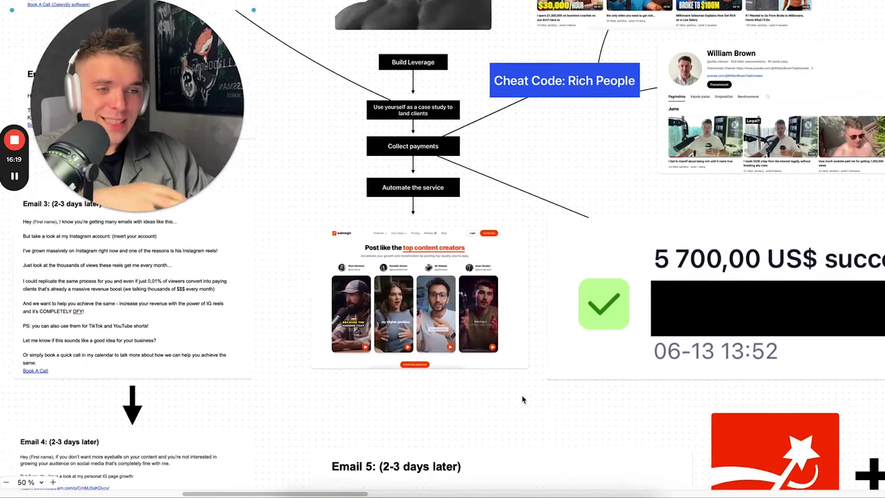
scroll(524, 399, "up", 3)
scroll(524, 399, "right", 4)
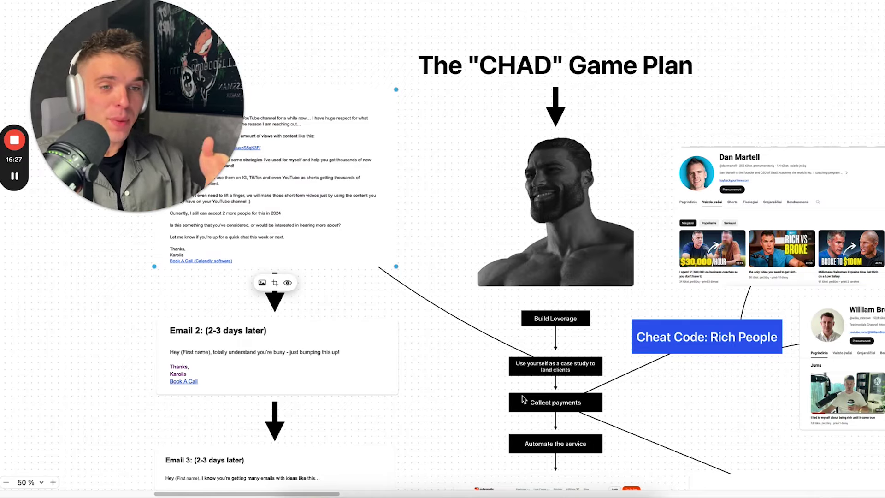
scroll(524, 399, "down", 5)
scroll(524, 399, "right", 3)
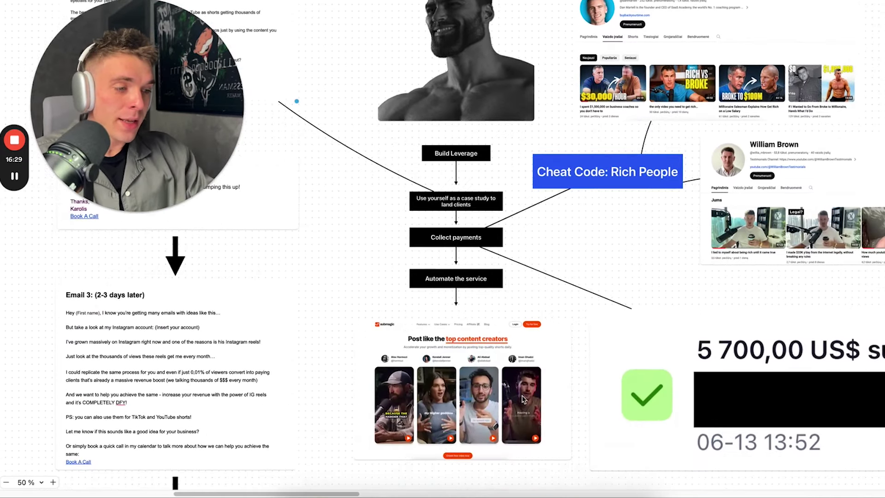
scroll(524, 399, "right", 2)
scroll(705, 269, "right", 2)
scroll(705, 270, "down", 1)
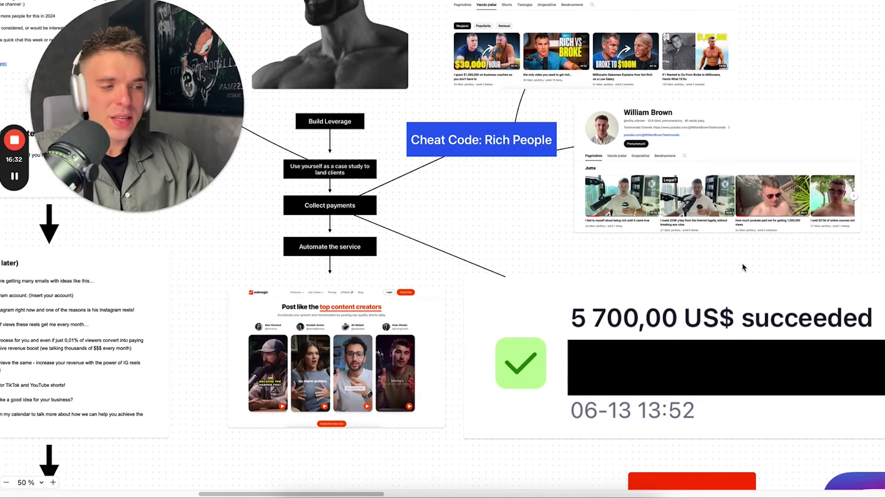